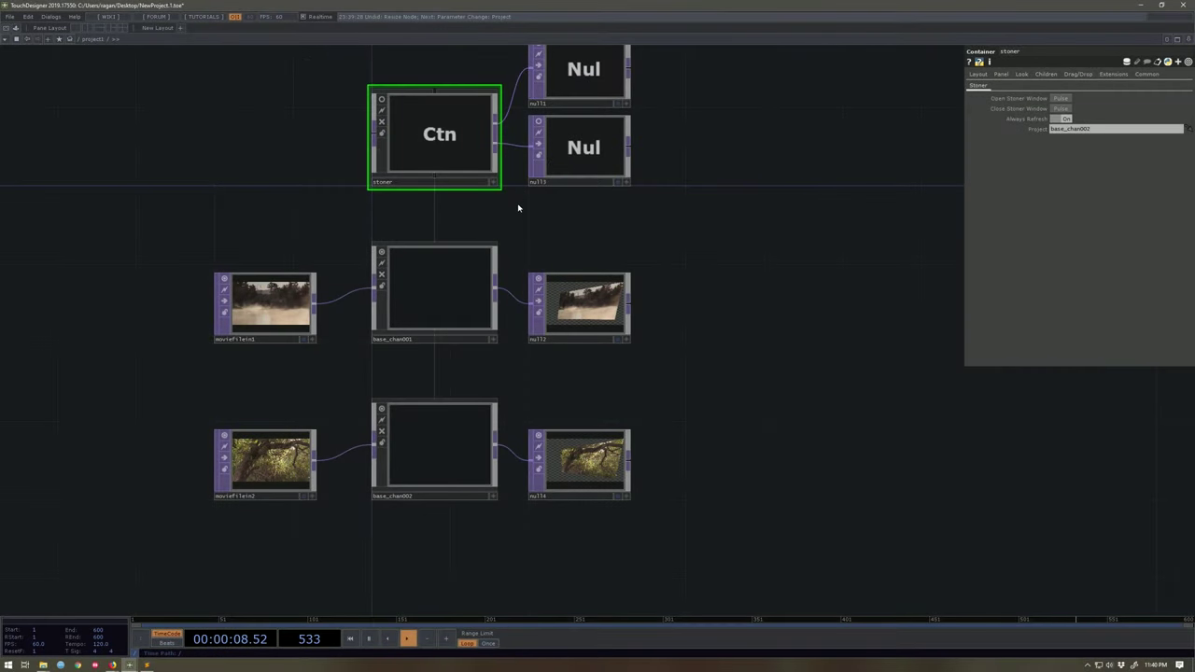
- Review the base_chan001, base_chan002 and stoner components and stoner's parameters in the project1 network
left_click_drag(517, 206, 557, 267)
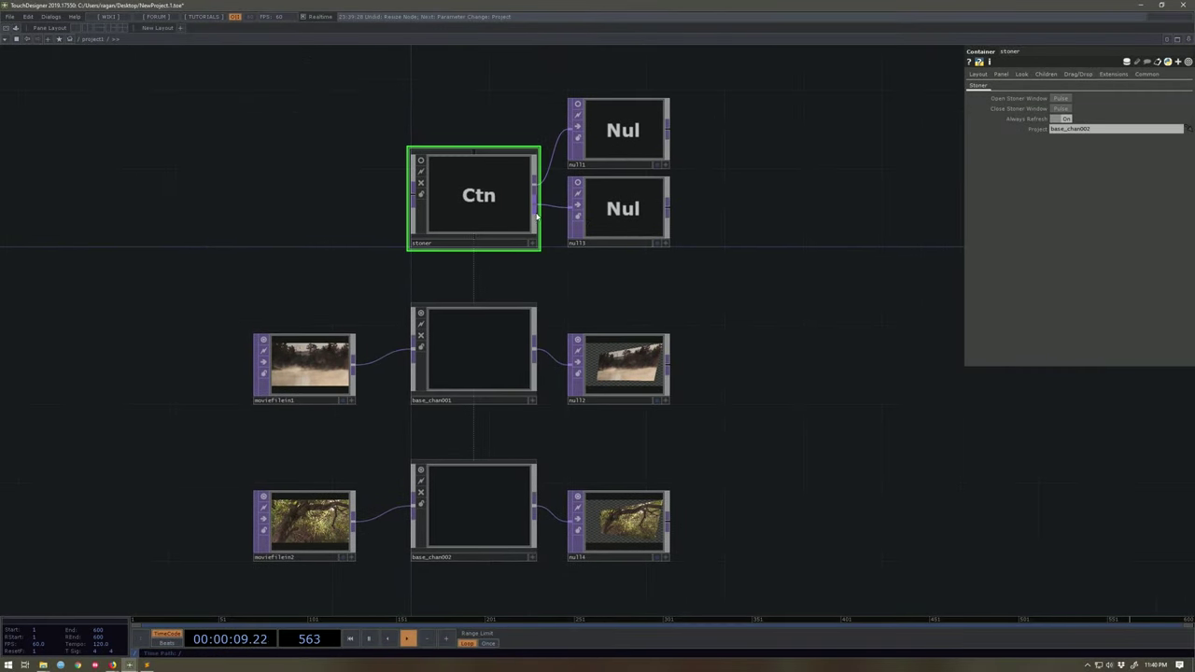
scroll(537, 215, "up", 3)
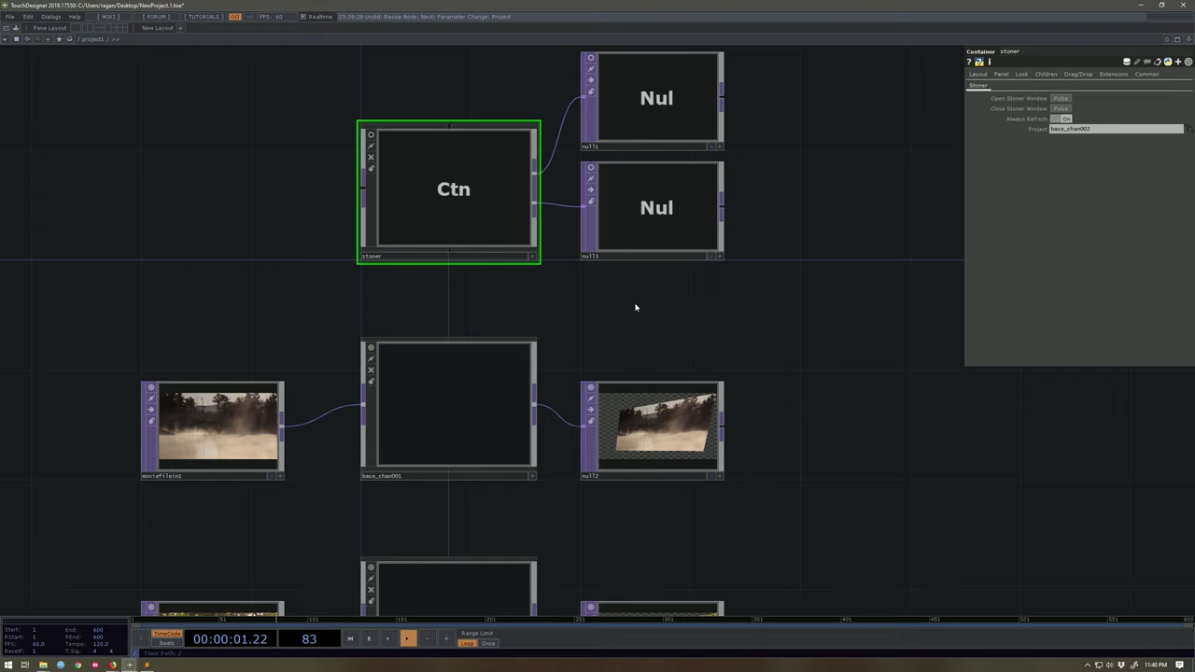
left_click_drag(615, 322, 623, 237)
left_click(453, 304)
left_click(436, 510)
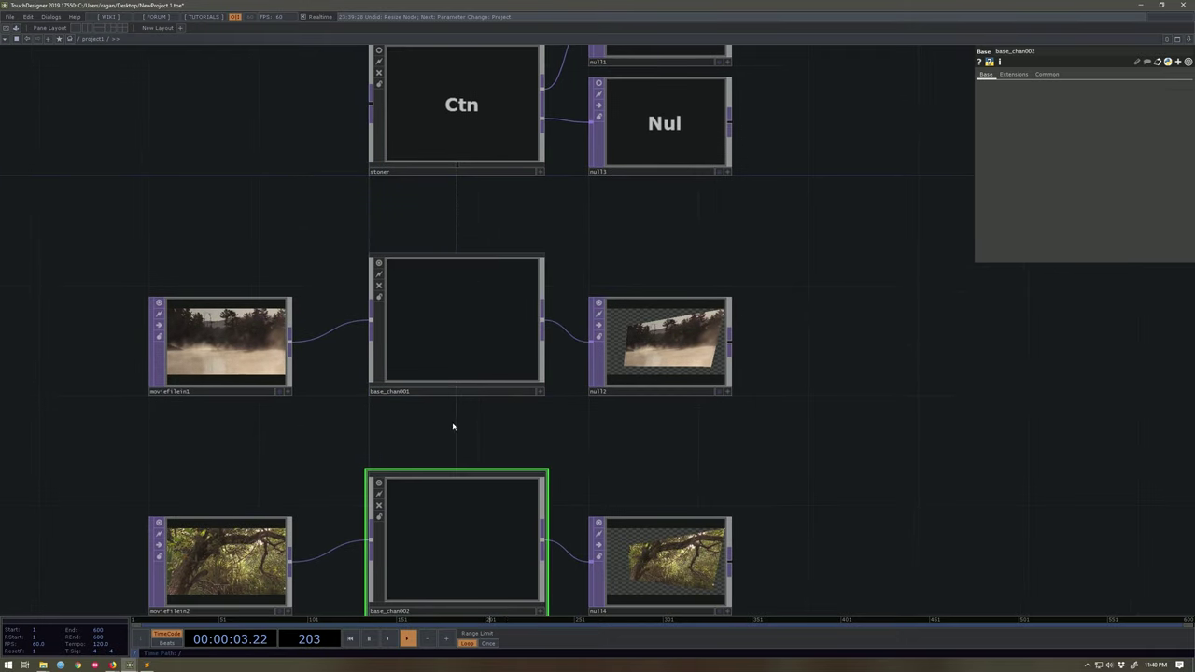
left_click(472, 358)
left_click(491, 149)
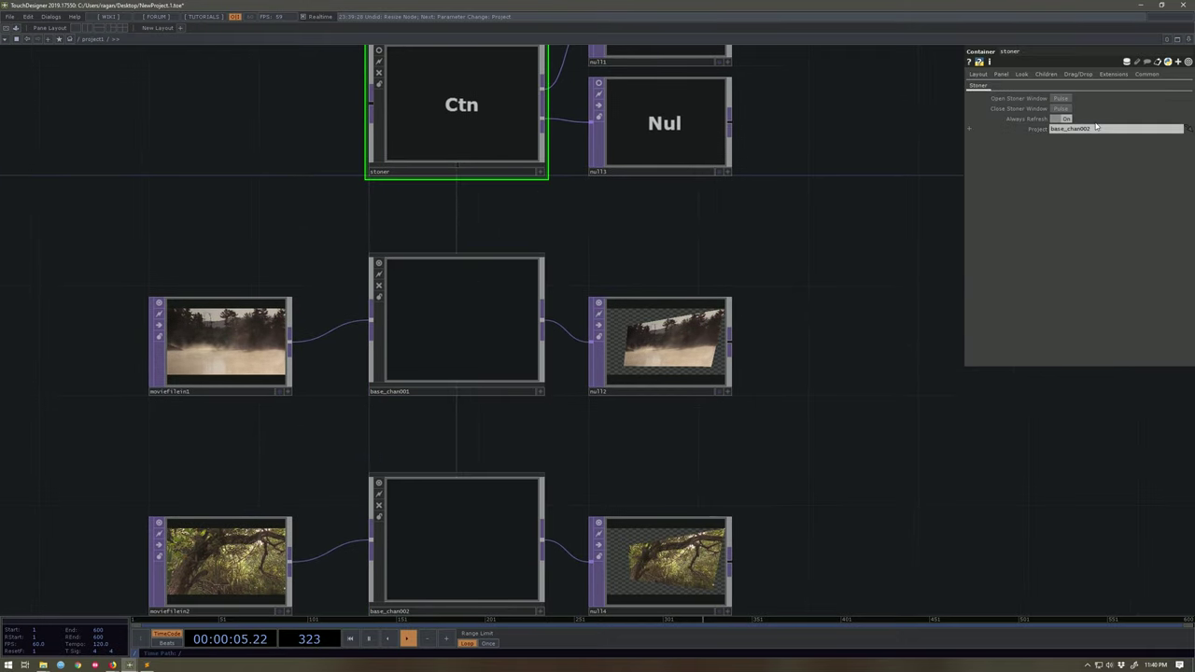
- Examine the network inside stoner's project component, including its tables and remap chain, and return to the project1 level
left_click_drag(724, 333, 746, 485)
scroll(550, 277, "up", 6)
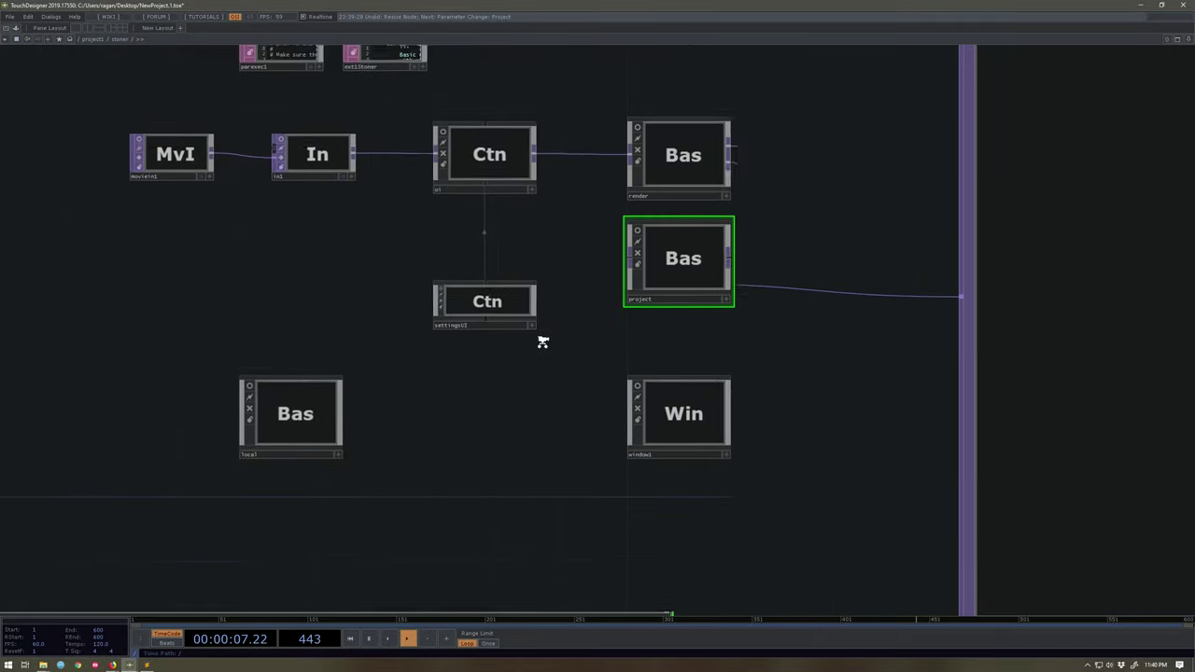
scroll(550, 341, "up", 5)
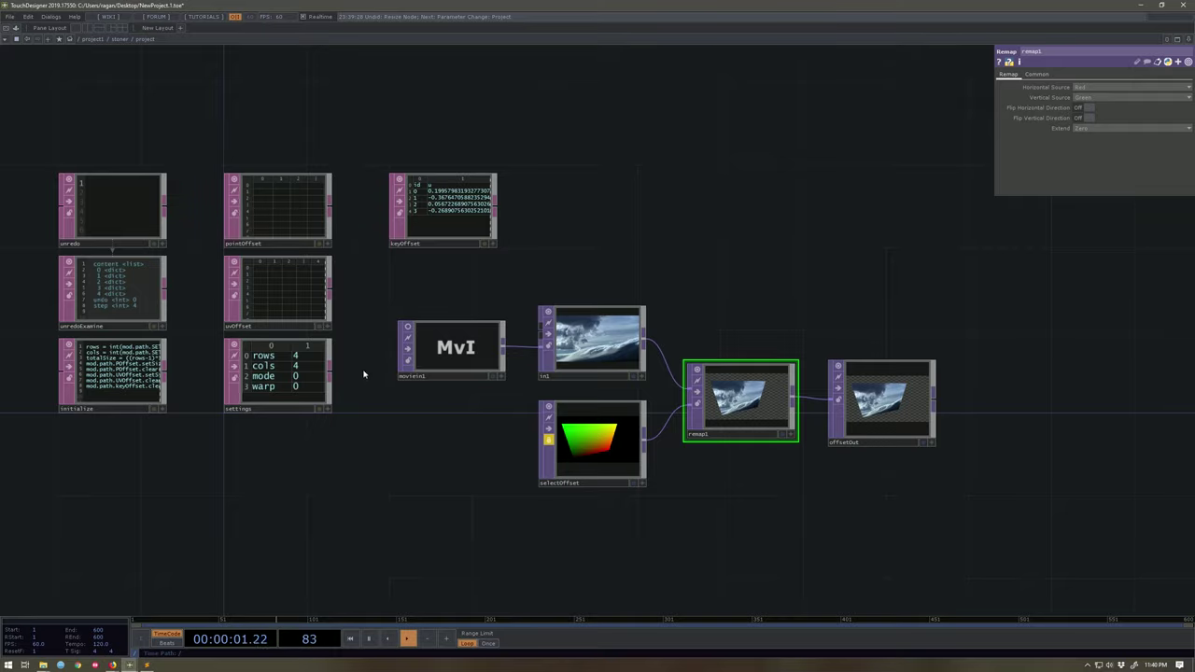
scroll(442, 256, "down", 5)
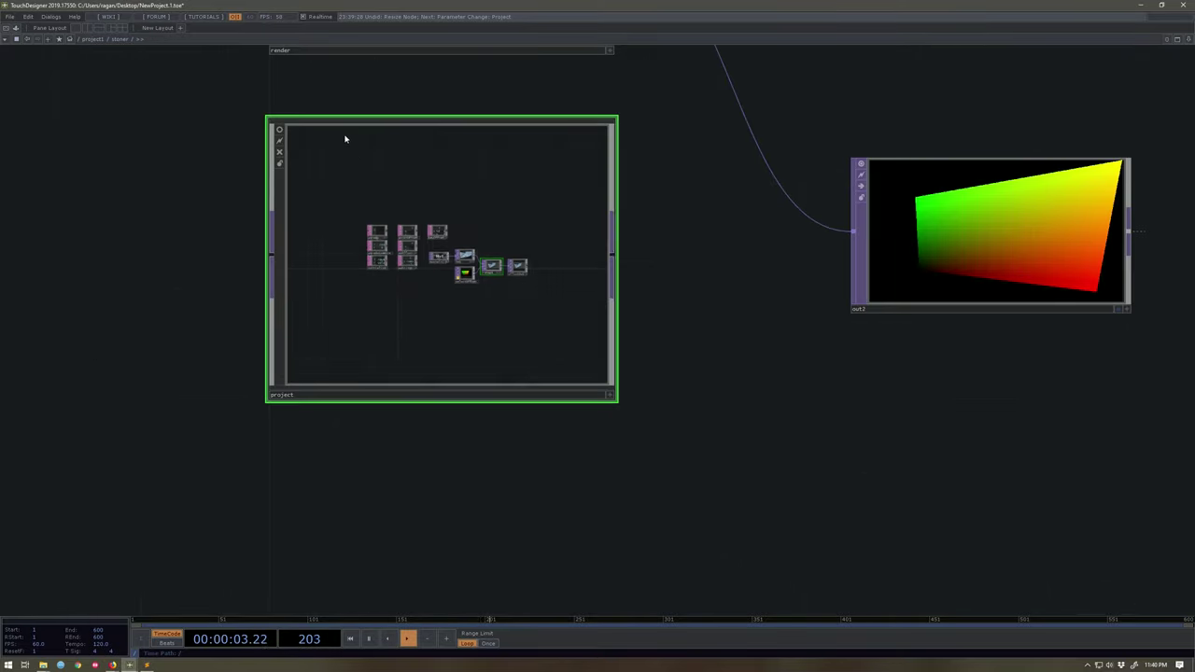
scroll(345, 146, "down", 5)
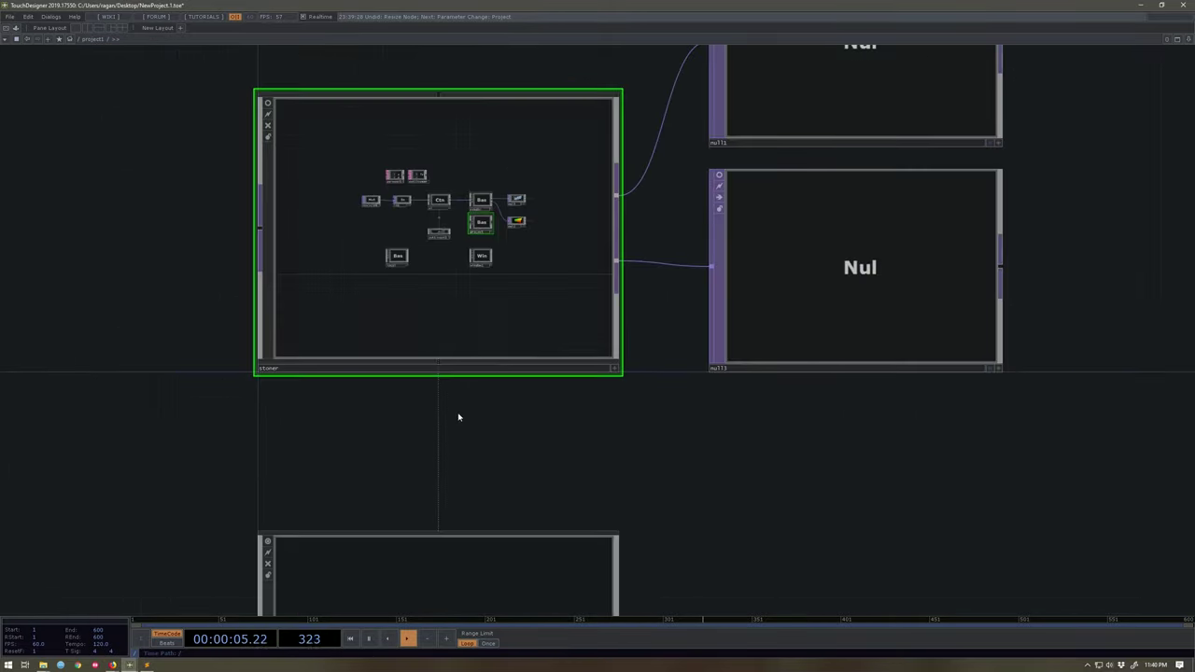
scroll(408, 232, "down", 5)
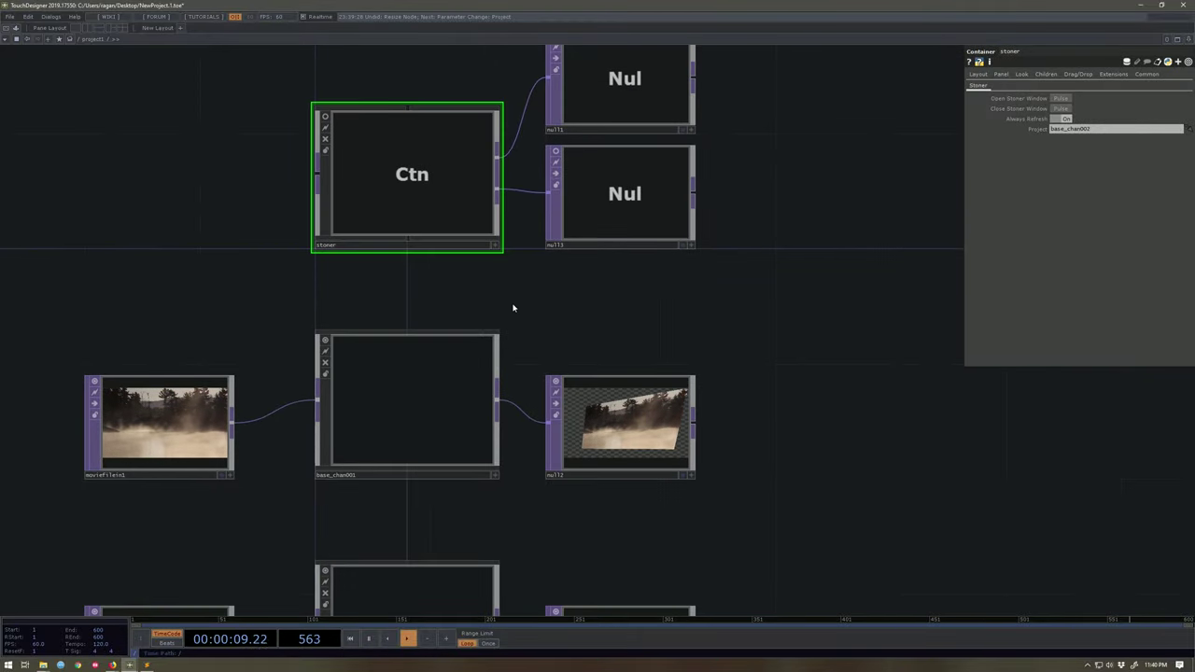
scroll(482, 300, "down", 4)
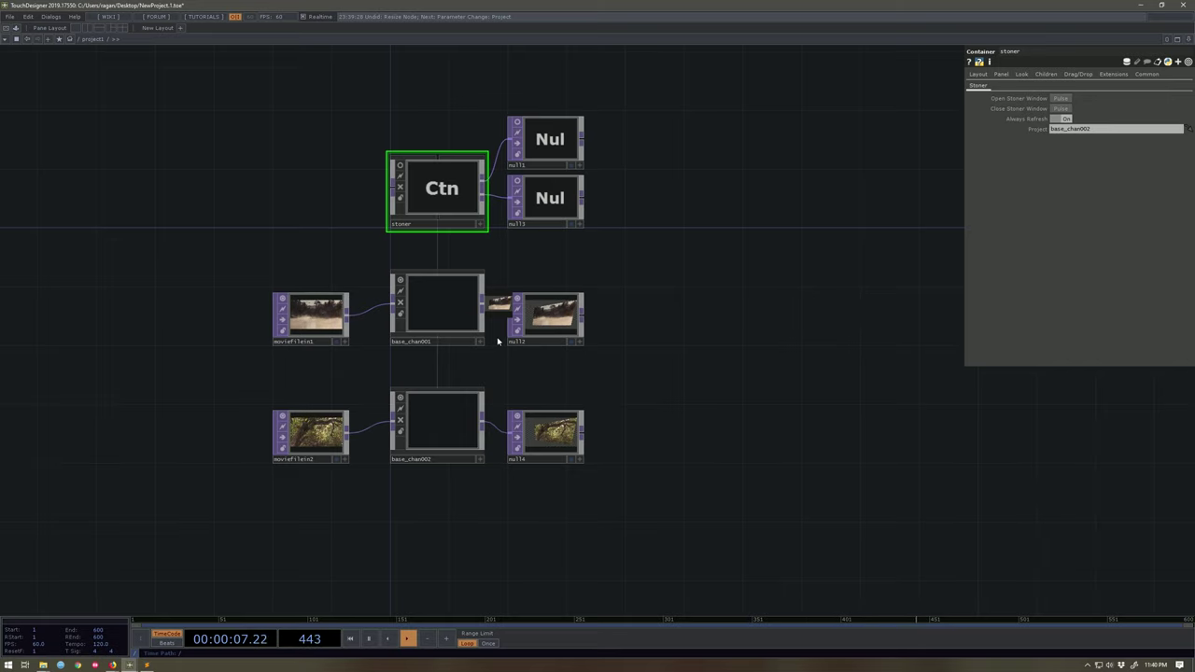
- Create a Base COMP and place it in the empty area above and to the left of stoner
key("Tab")
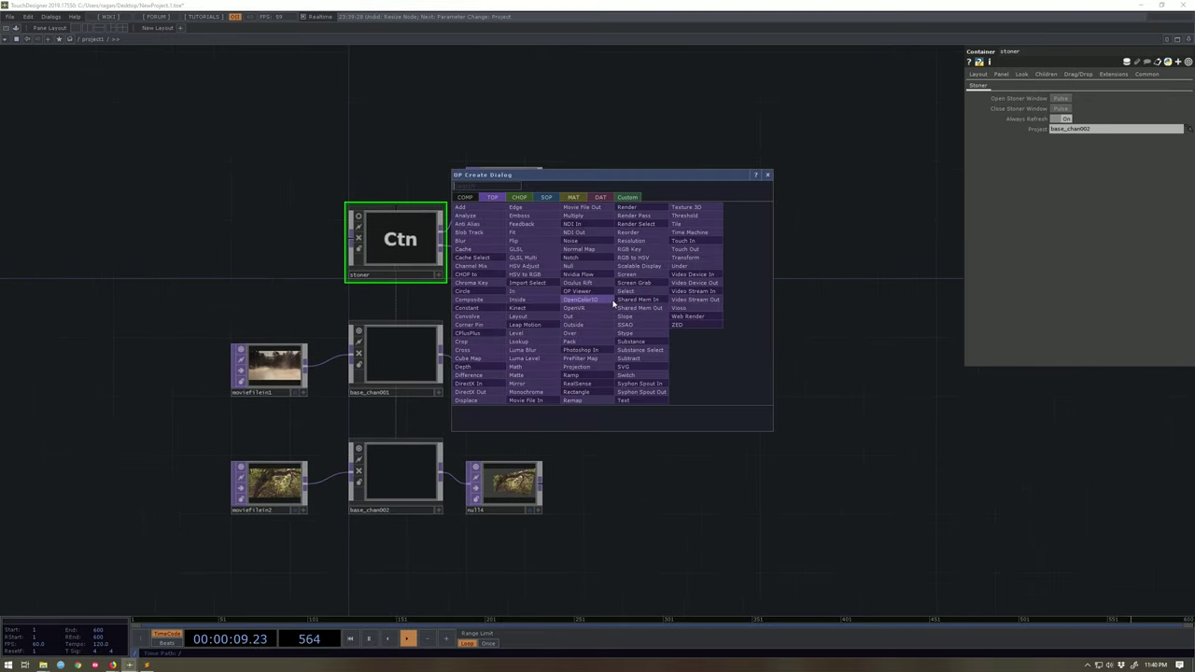
type("base")
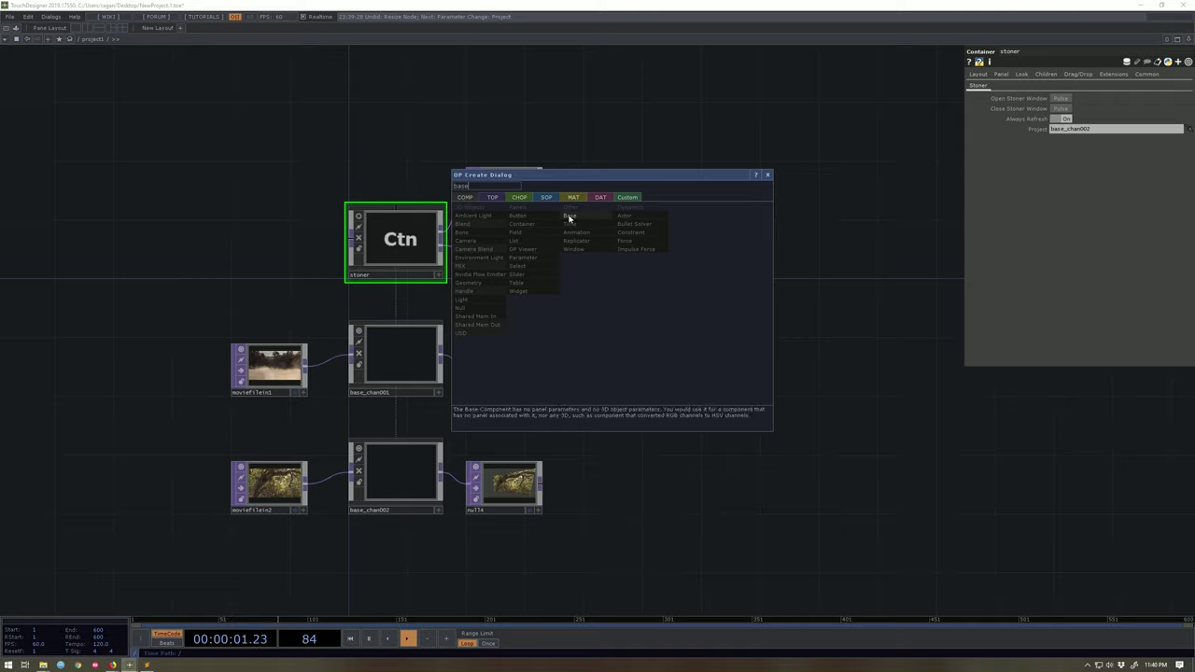
left_click(568, 217)
left_click(349, 133)
left_click_drag(349, 134, 236, 143)
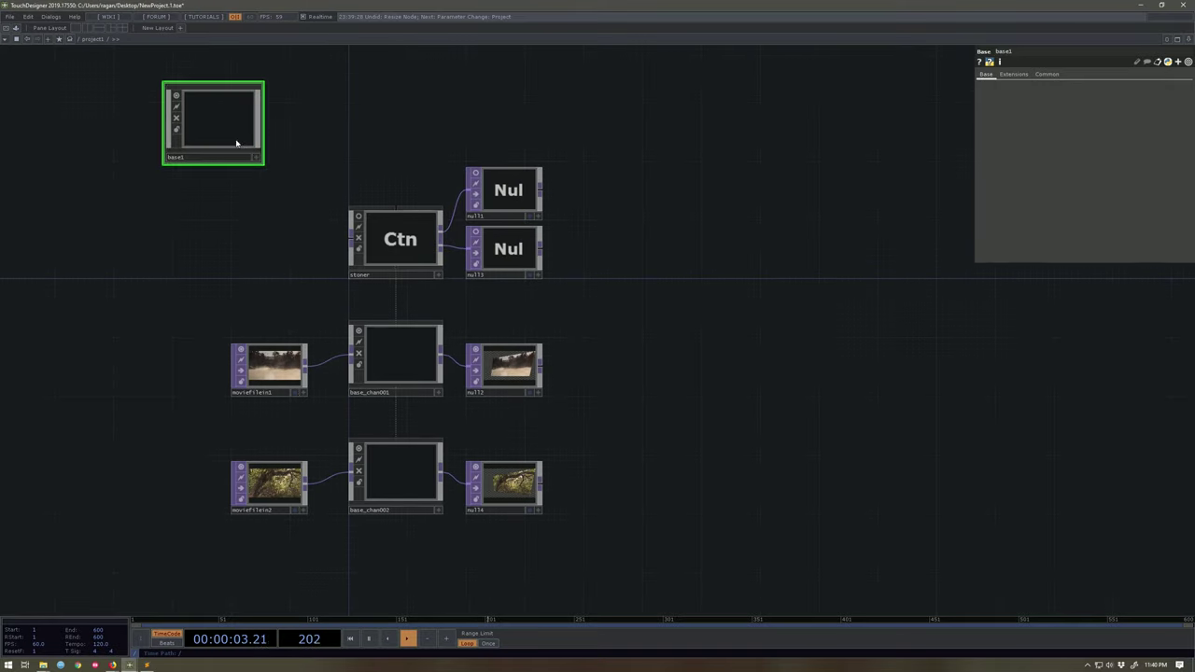
- Rename the new Base COMP as base_calibration
left_click_drag(233, 193, 320, 260)
left_click(220, 162)
type("tionb")
key("Return")
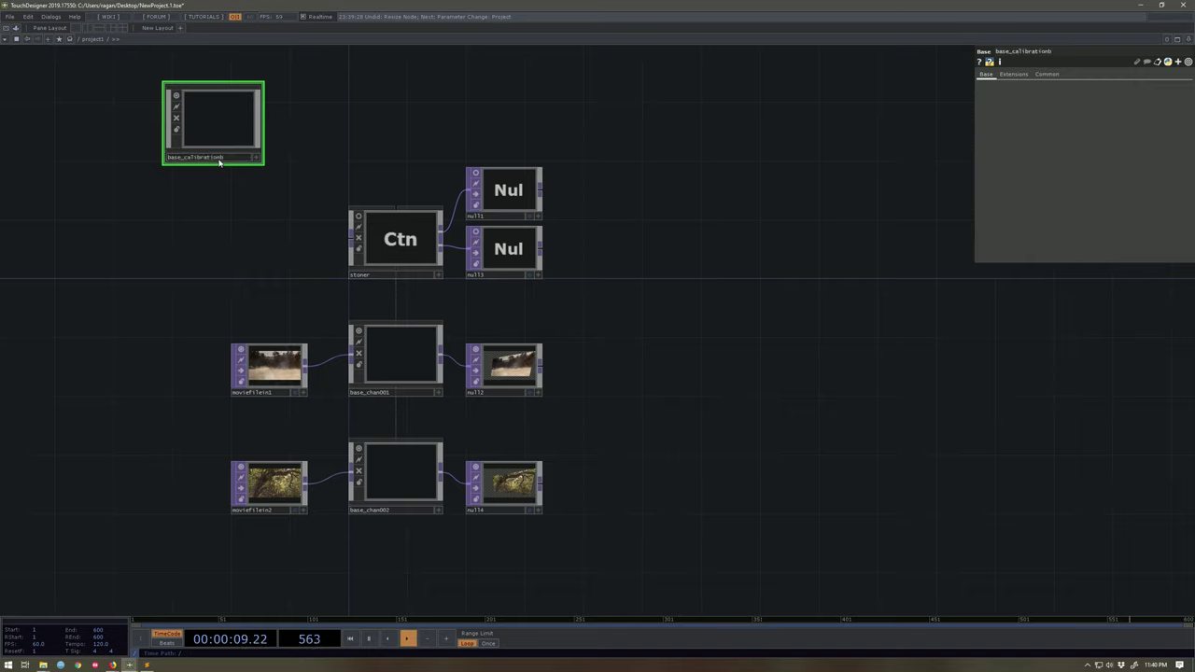
left_click(222, 158)
key("BackSpace")
key("Return")
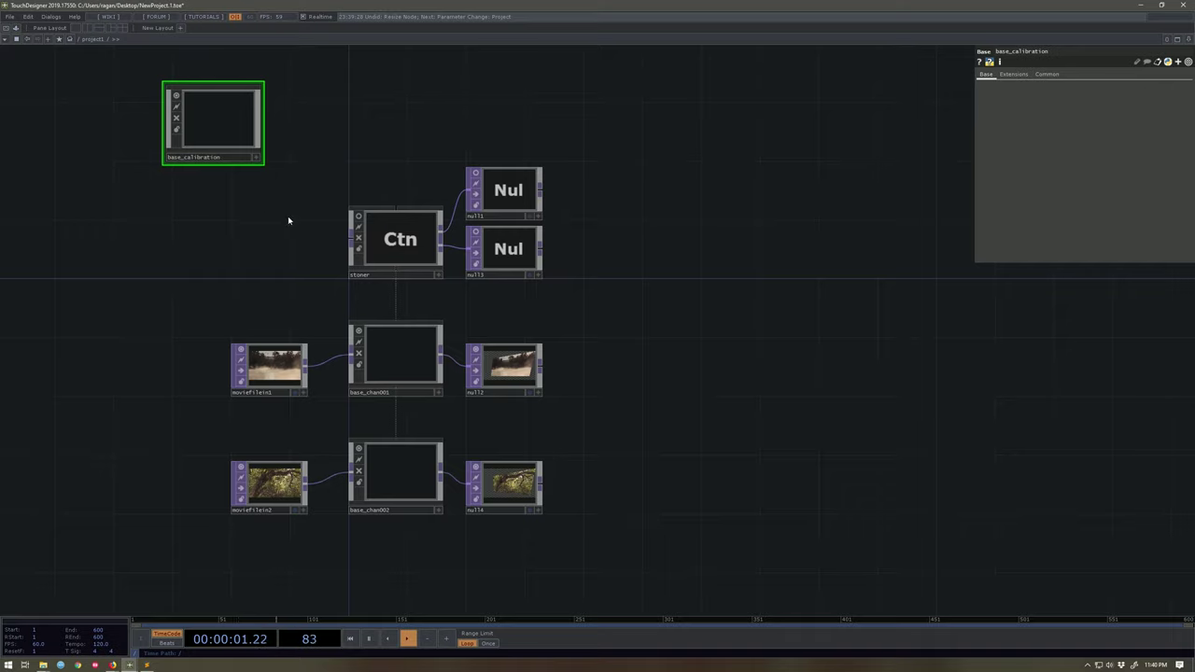
- Cut the stoner, base_chan, movie file and null operators out of project1, keeping only base_calibration
scroll(288, 216, "down", 4)
left_click(275, 317)
scroll(266, 195, "up", 3)
left_click_drag(266, 195, 340, 298)
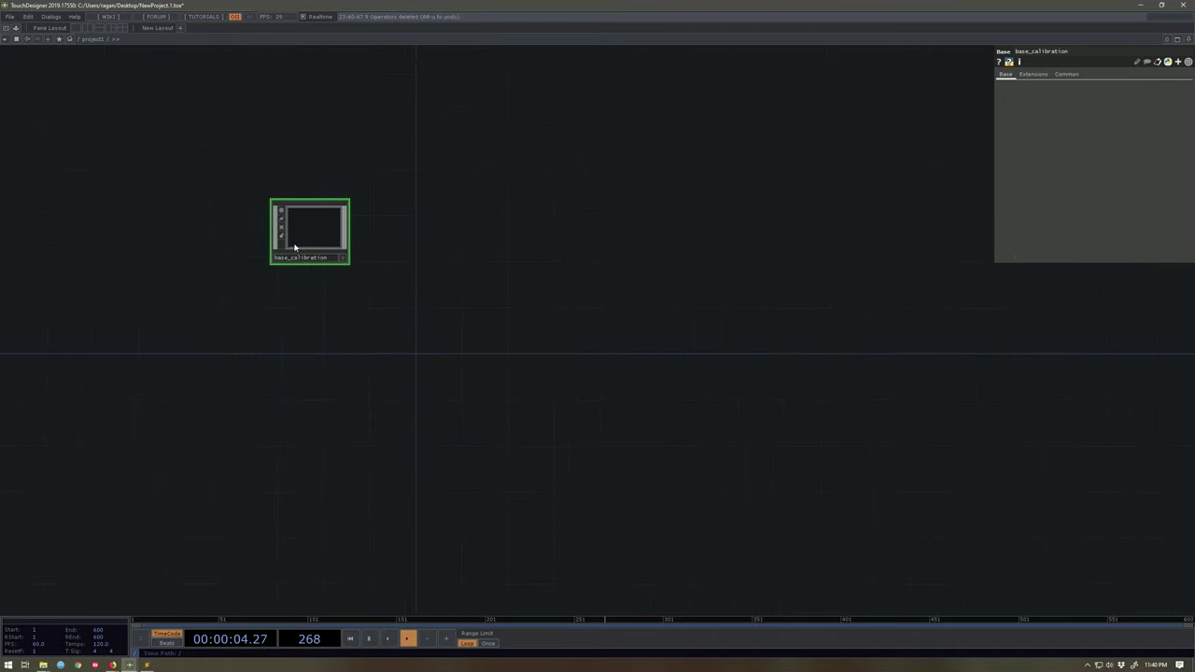
- Paste the cut stoner, base_chan, movie file and null operators inside base_calibration and return to the project1 level
key("ctrl+v")
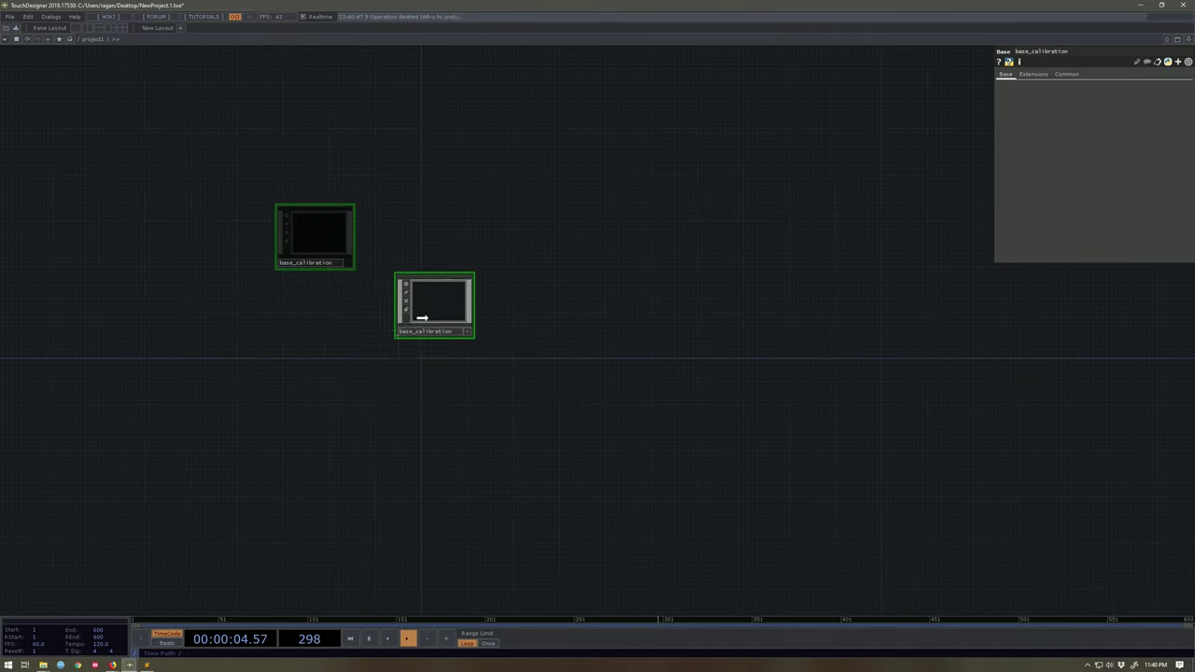
key("i")
left_click_drag(444, 334, 348, 401)
key("ctrl+v")
left_click_drag(504, 251, 363, 349)
left_click(541, 315)
scroll(477, 254, "down", 3)
key("u")
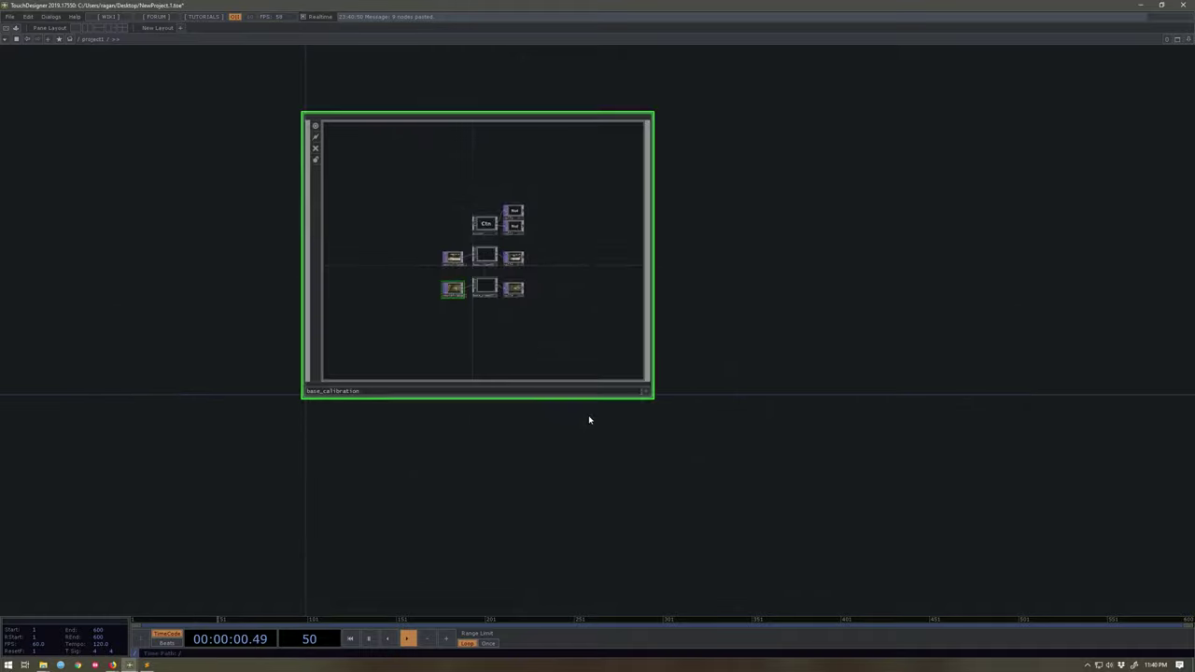
scroll(439, 259, "down", 3)
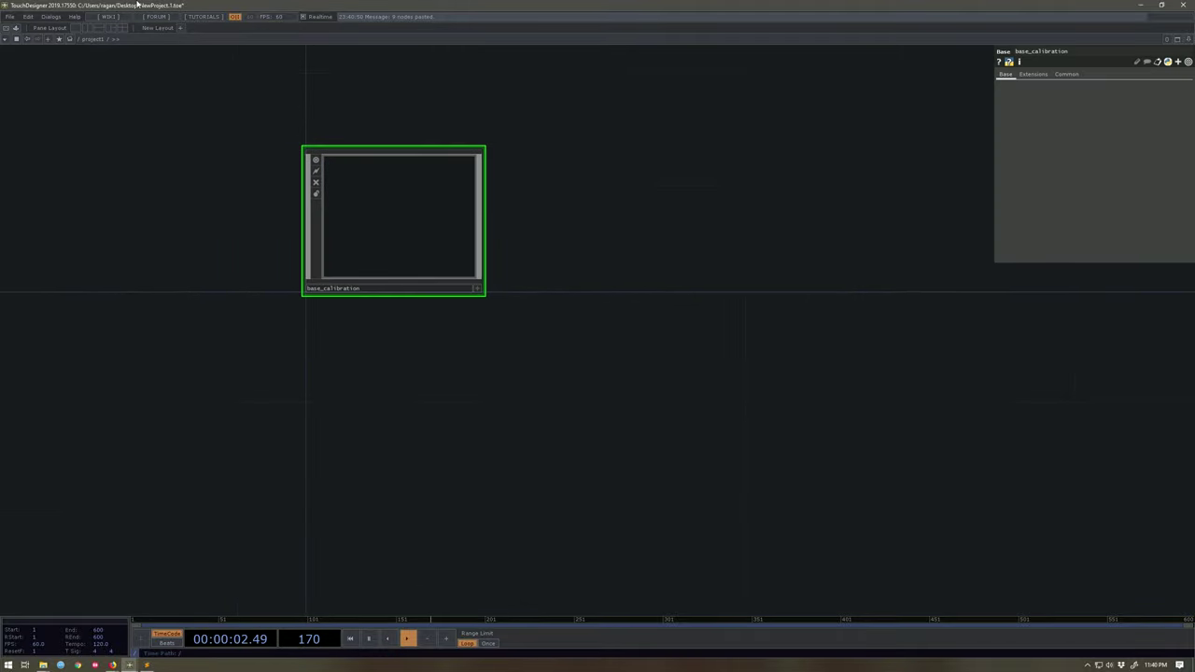
- Save the project as project.toe in the stoner-example folder on the Desktop
key("ctrl+shift+s")
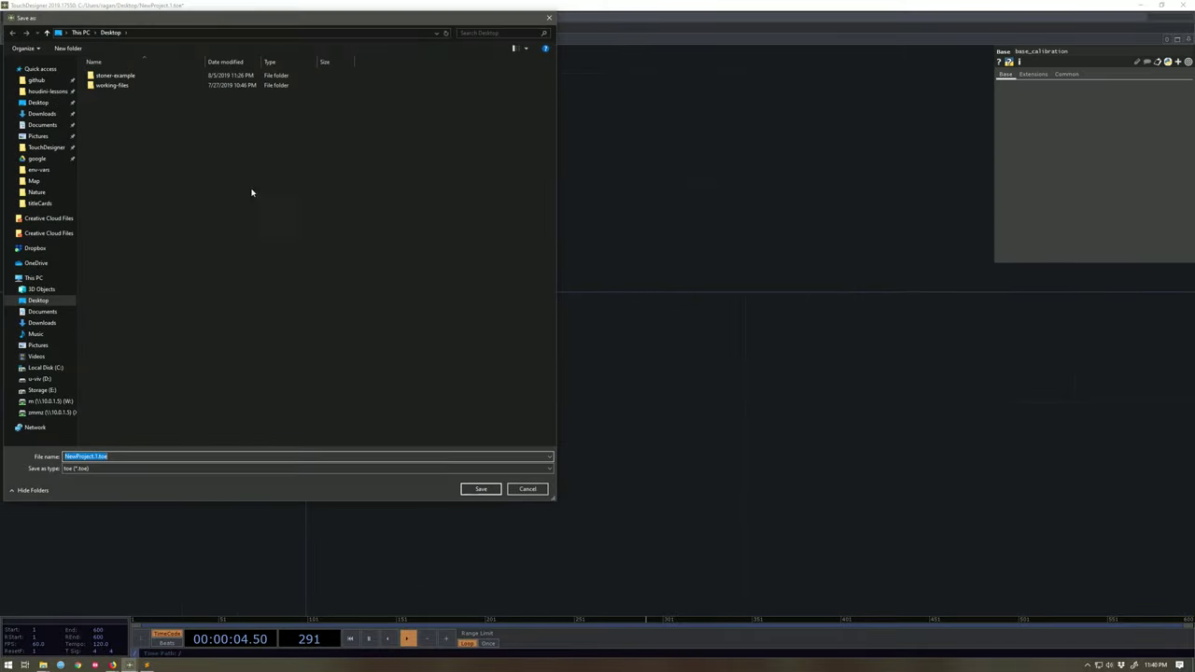
double_click(135, 76)
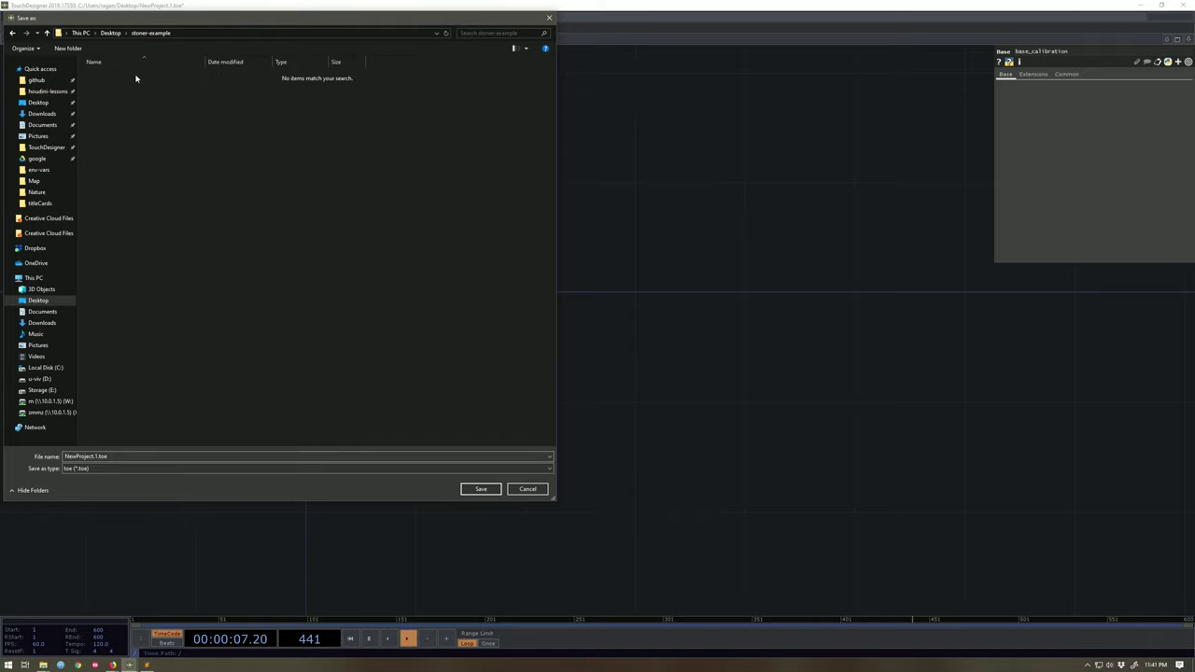
left_click(160, 456)
type("s")
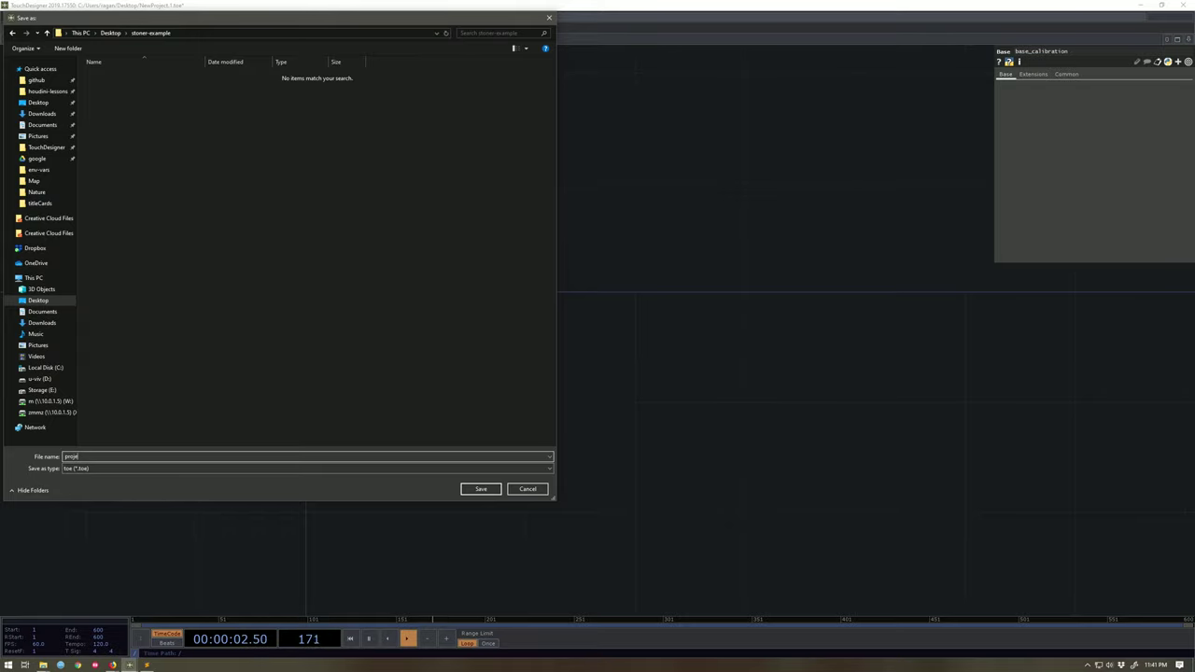
type("roject.toe")
key("Return")
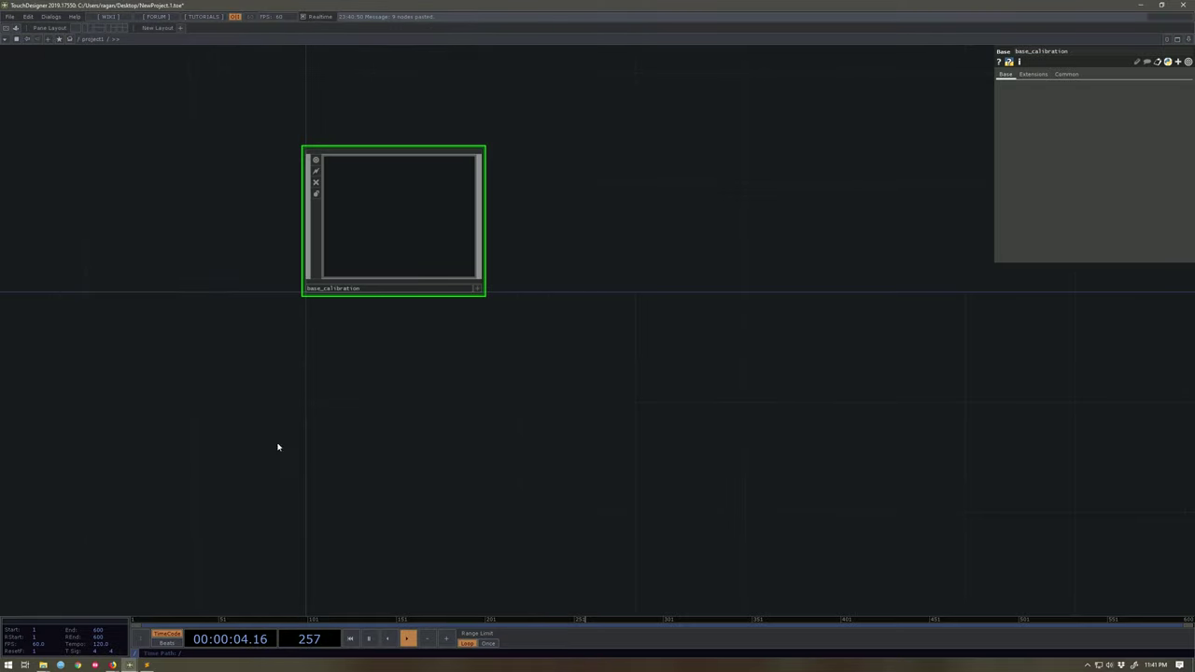
key("alt+Tab")
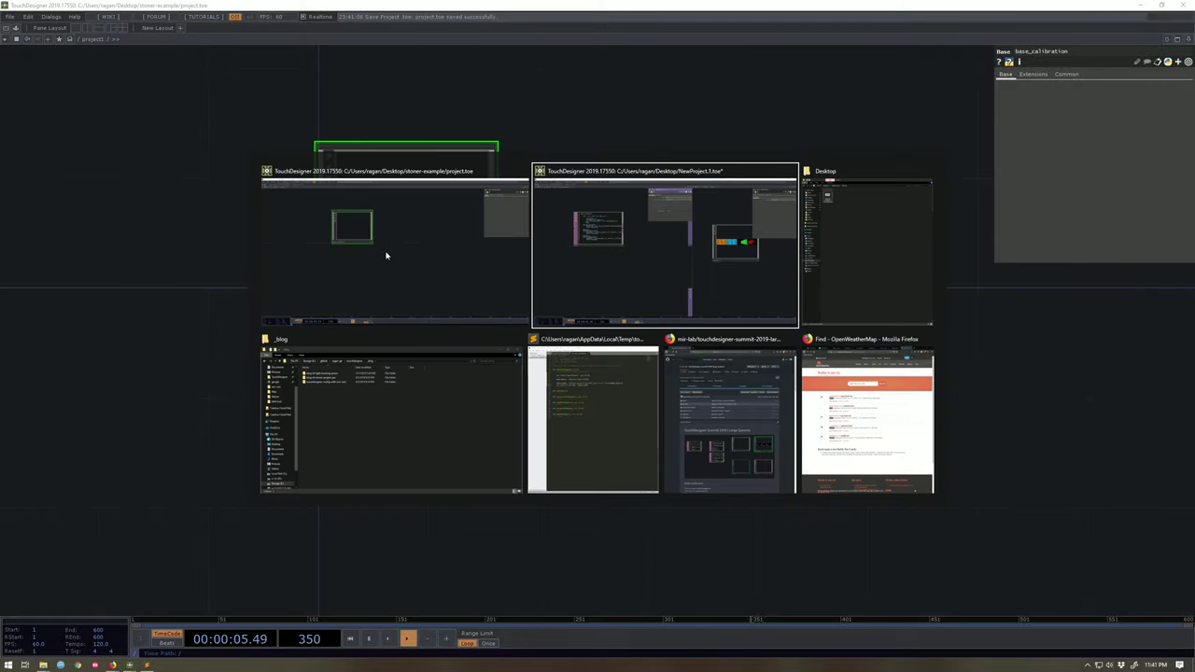
key("alt+Tab")
key("alt+Tab")
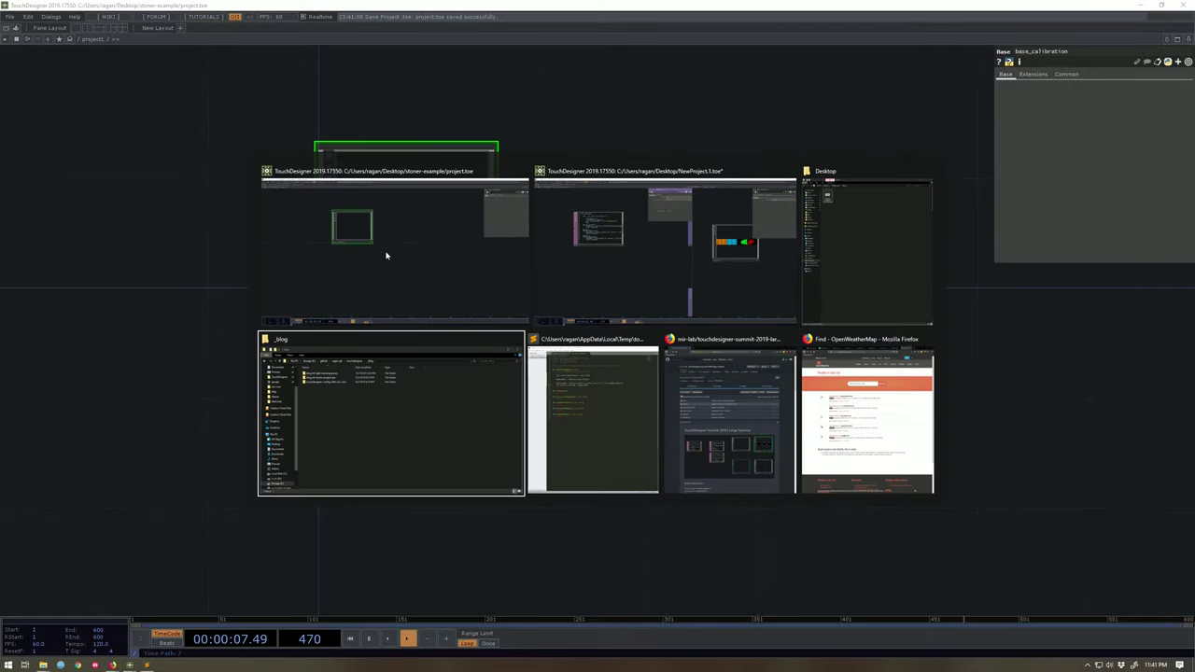
key("alt+shift+Tab")
key("alt+shift+Tab")
key("alt+Tab")
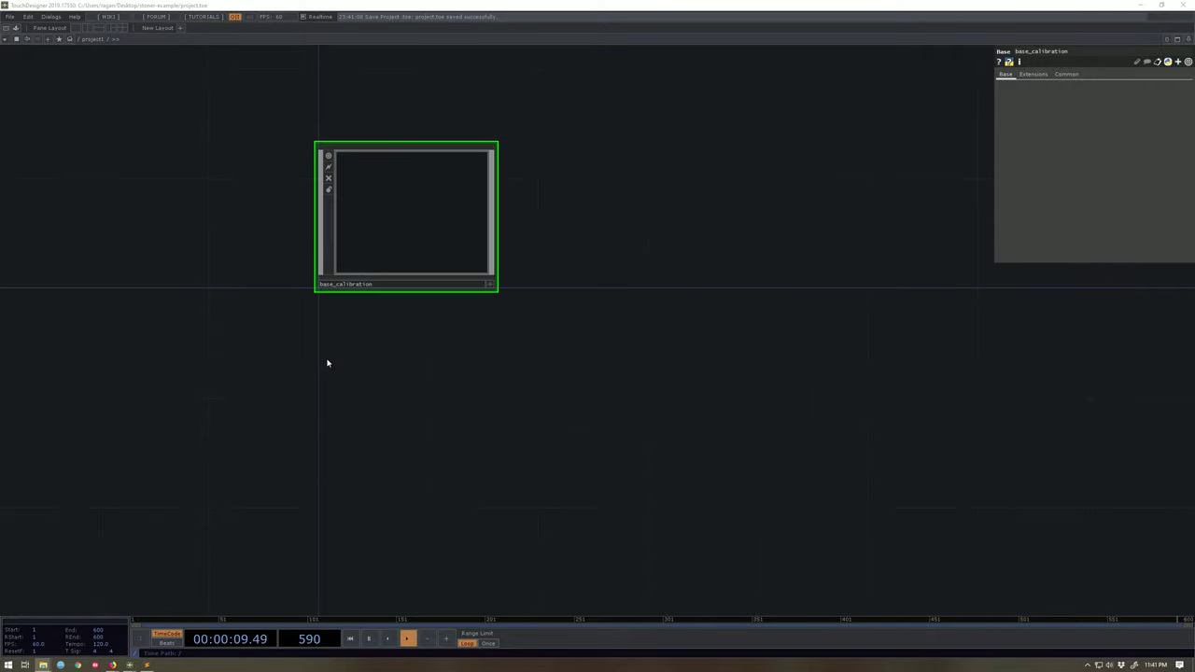
- Open the Desktop's stoner-example folder in a quarter-screen window and view it over the maximized TouchDesigner window
key("super+Right")
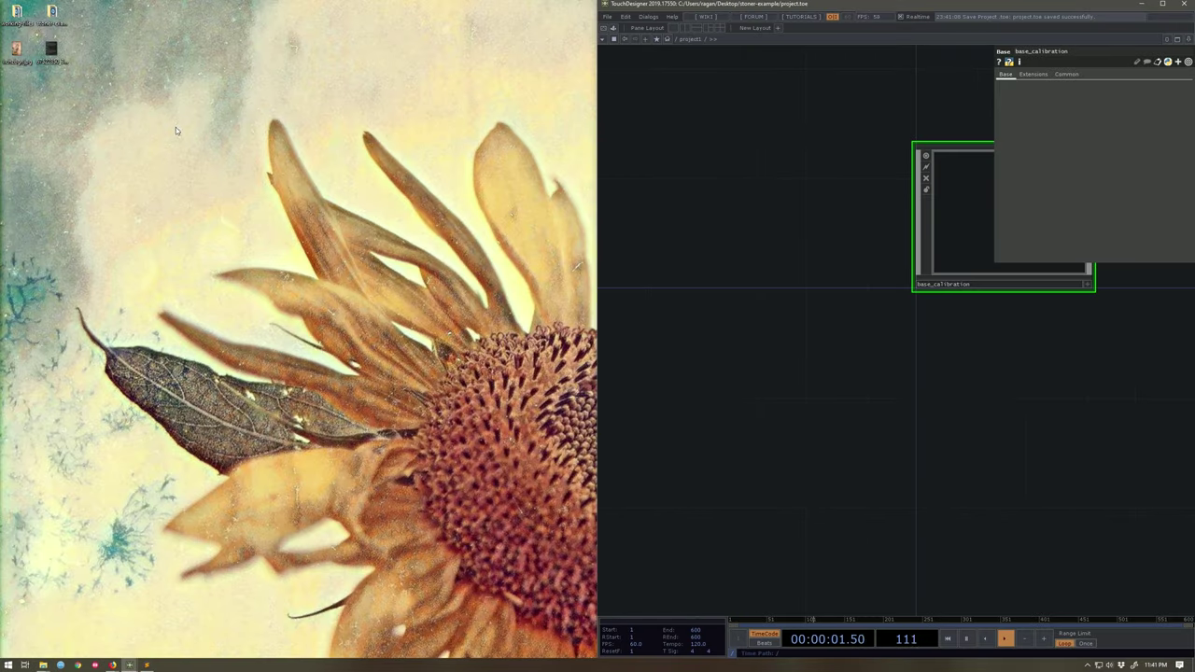
double_click(52, 13)
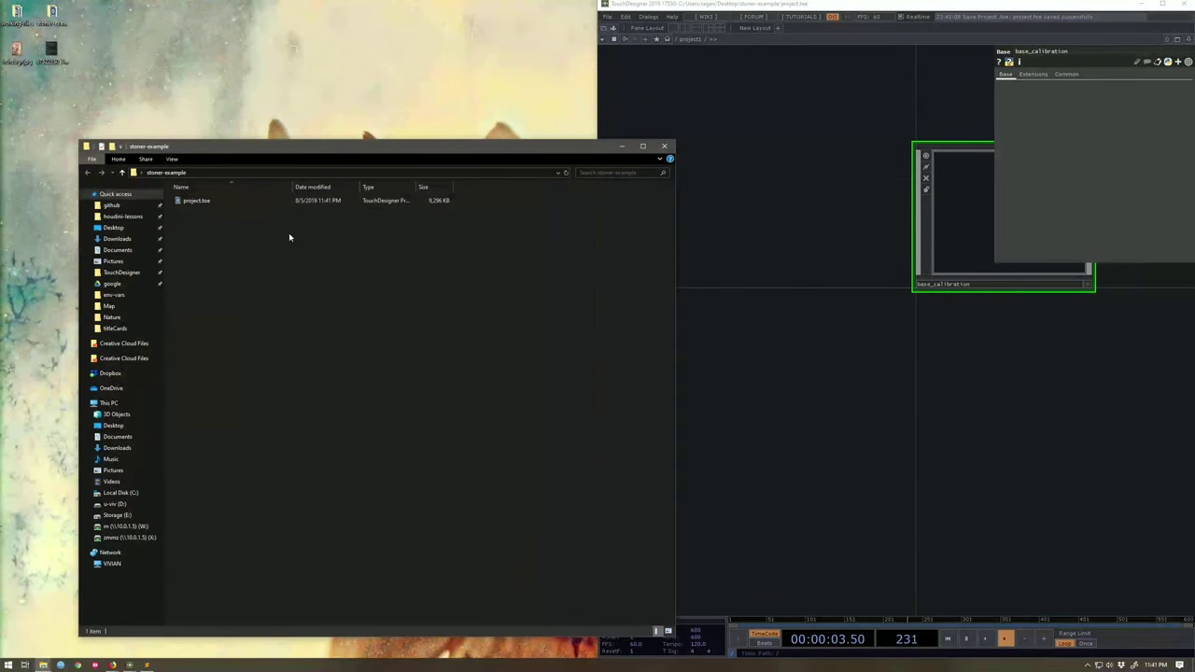
key("super+Left")
key("super+Up")
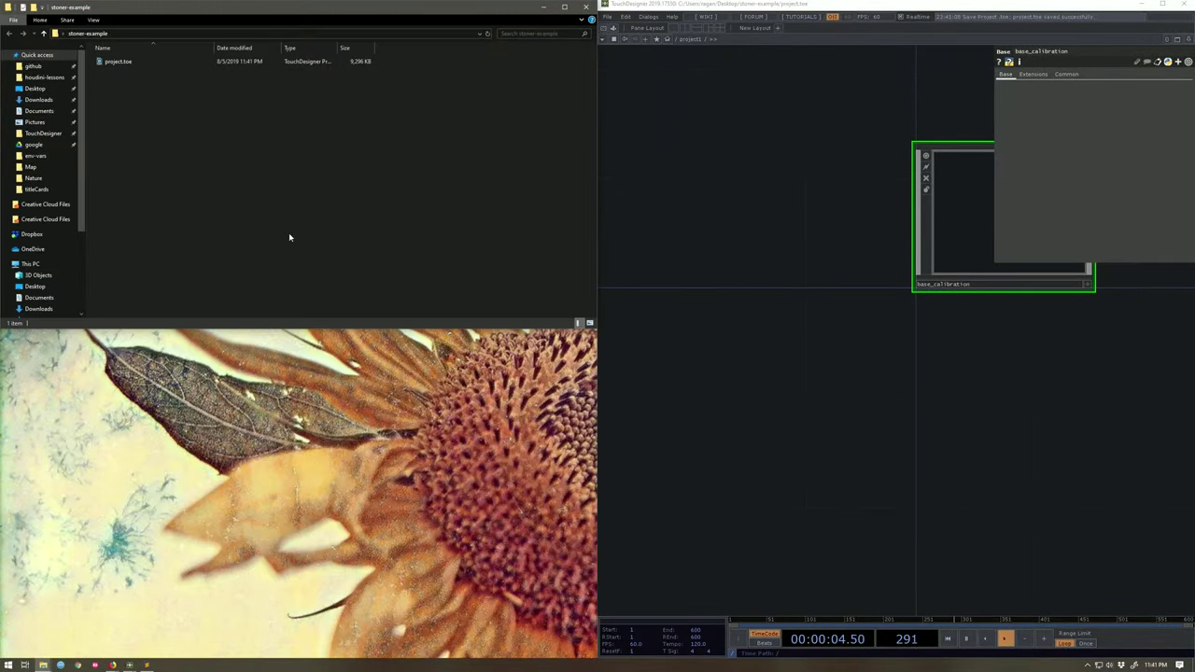
left_click(1163, 4)
key("alt+Tab")
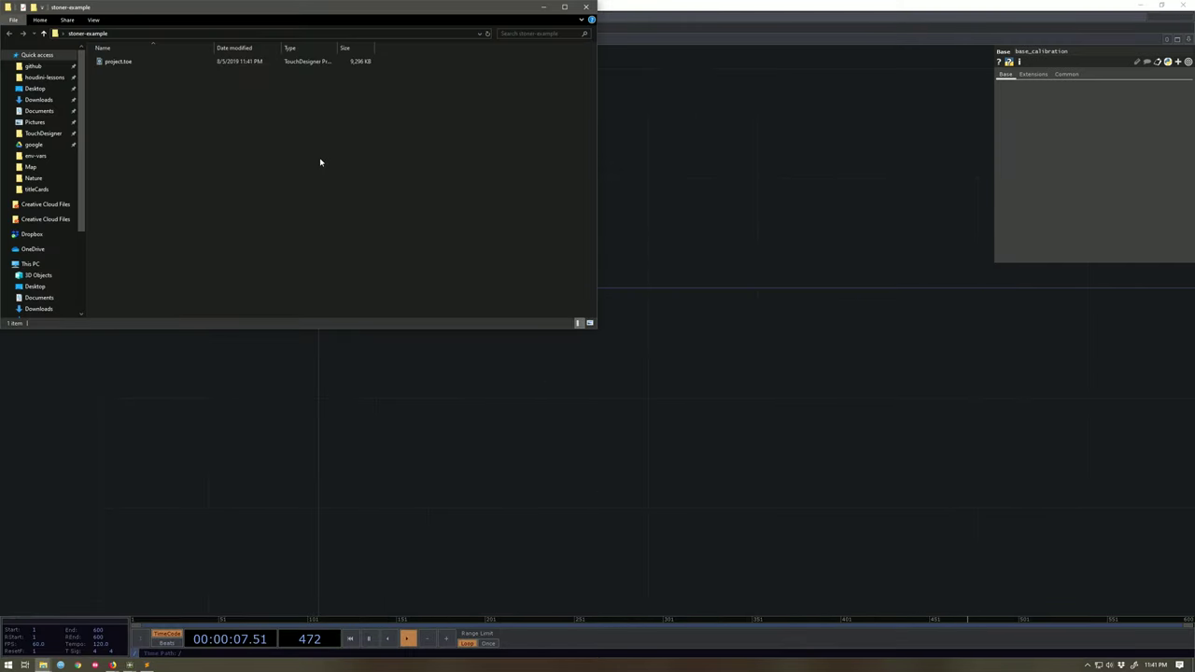
left_click(361, 65)
left_click(343, 115)
- Enter base_calibration and add a Constant TOP to the left of stoner
left_click_drag(612, 215, 679, 288)
key("i")
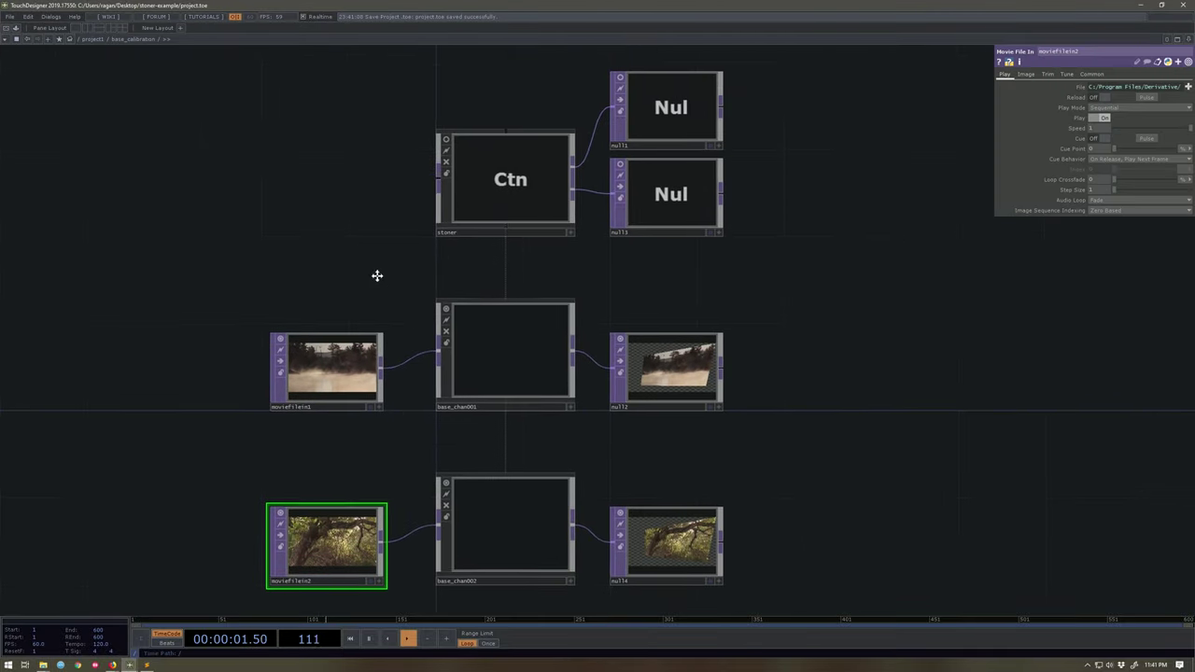
key("Tab")
type("mov")
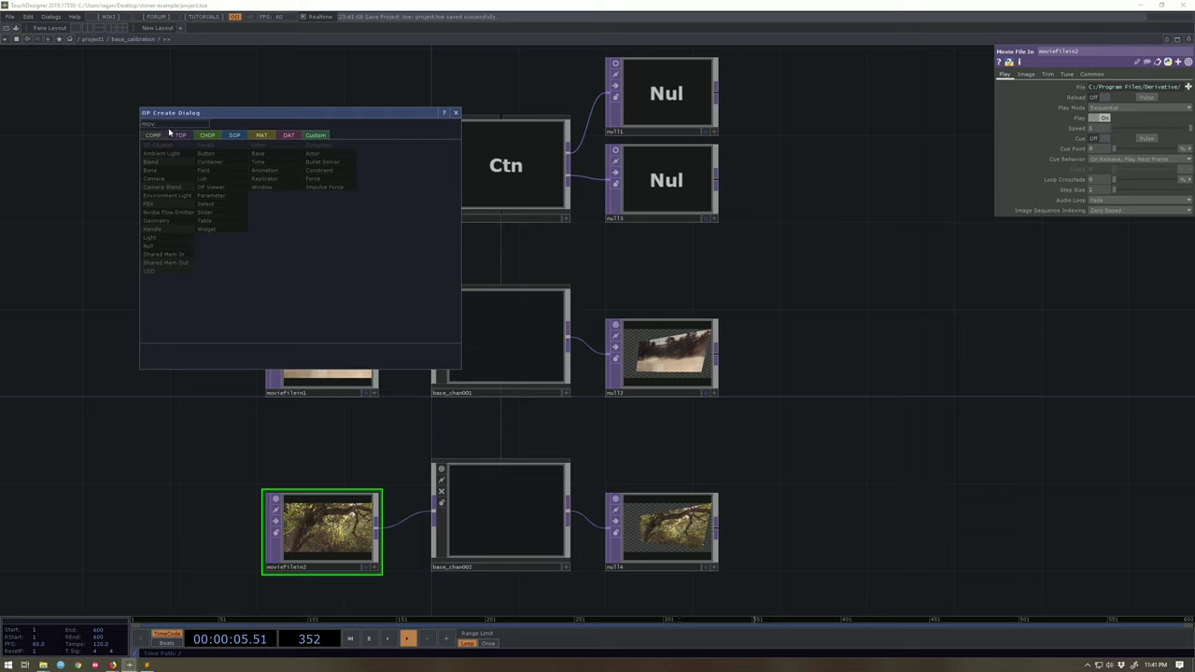
left_click_drag(168, 124, 125, 127)
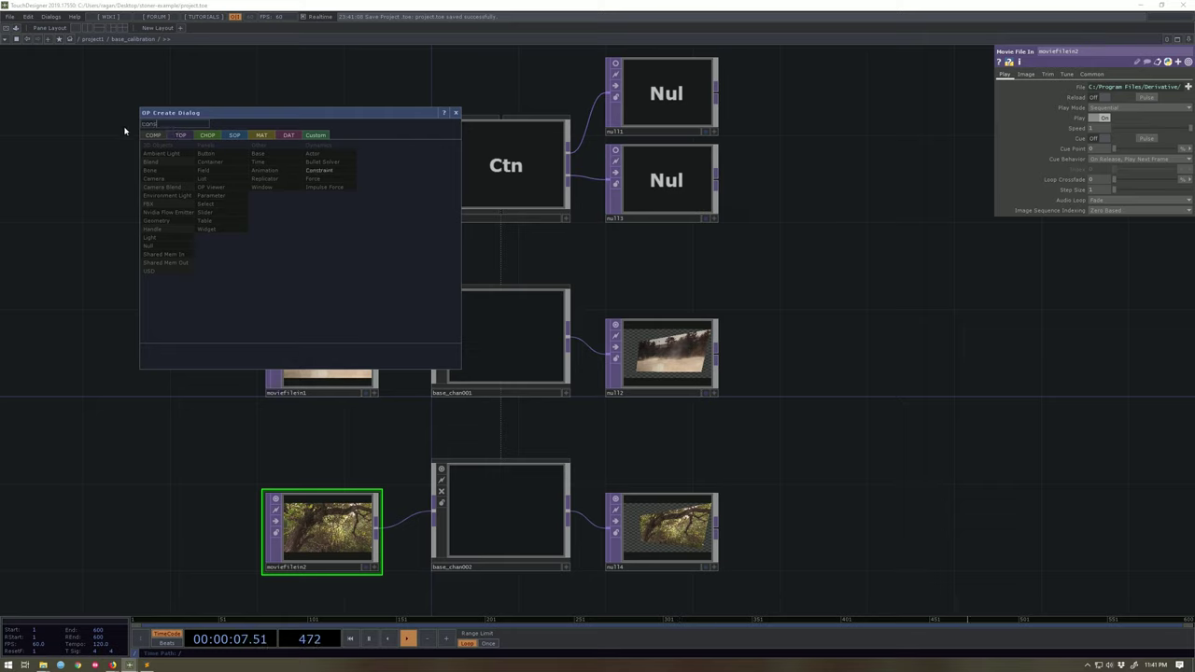
left_click(178, 136)
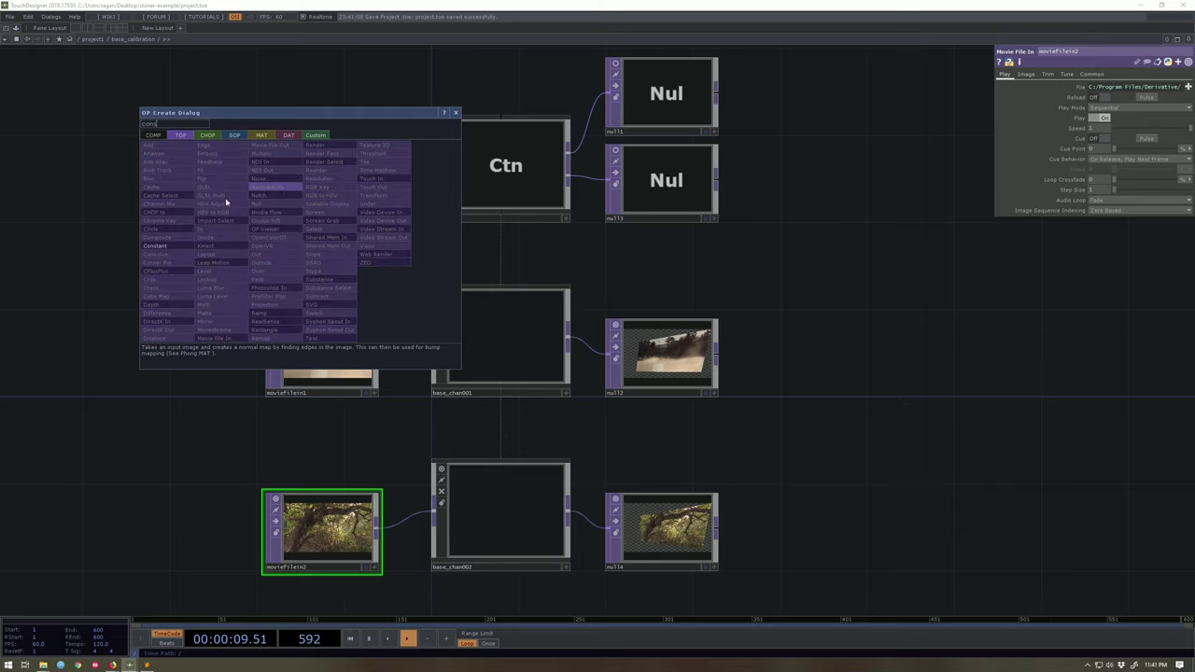
left_click(167, 246)
left_click(236, 209)
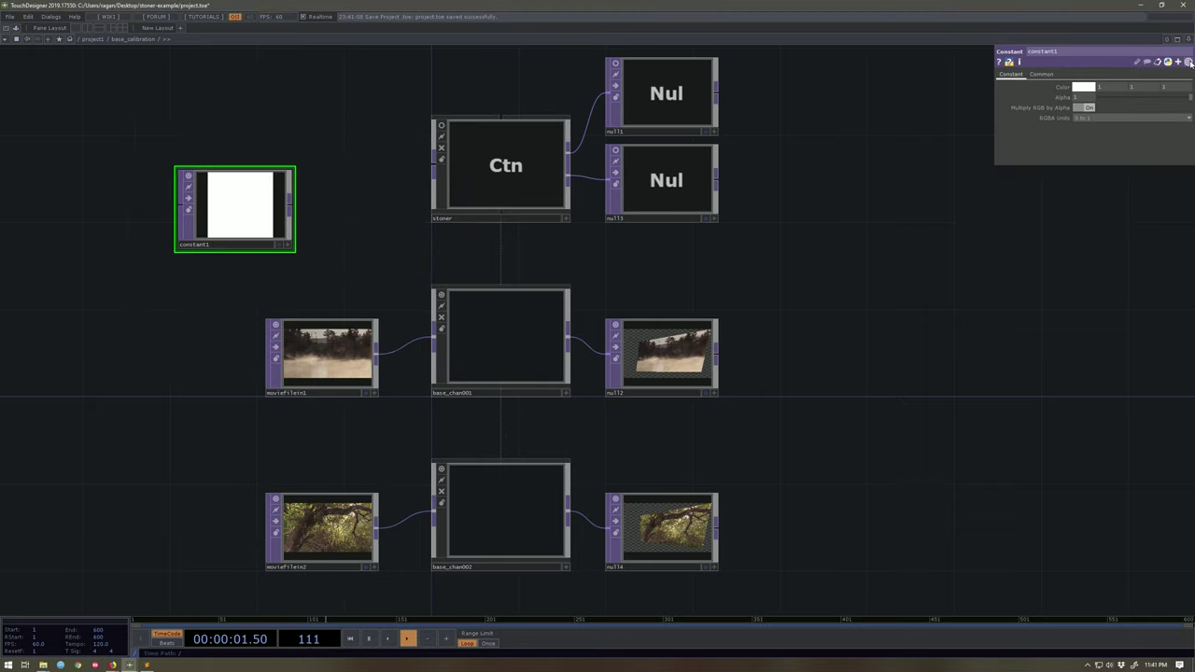
- Set the resolution of constant1 to 4096 x 2160
left_click(1040, 73)
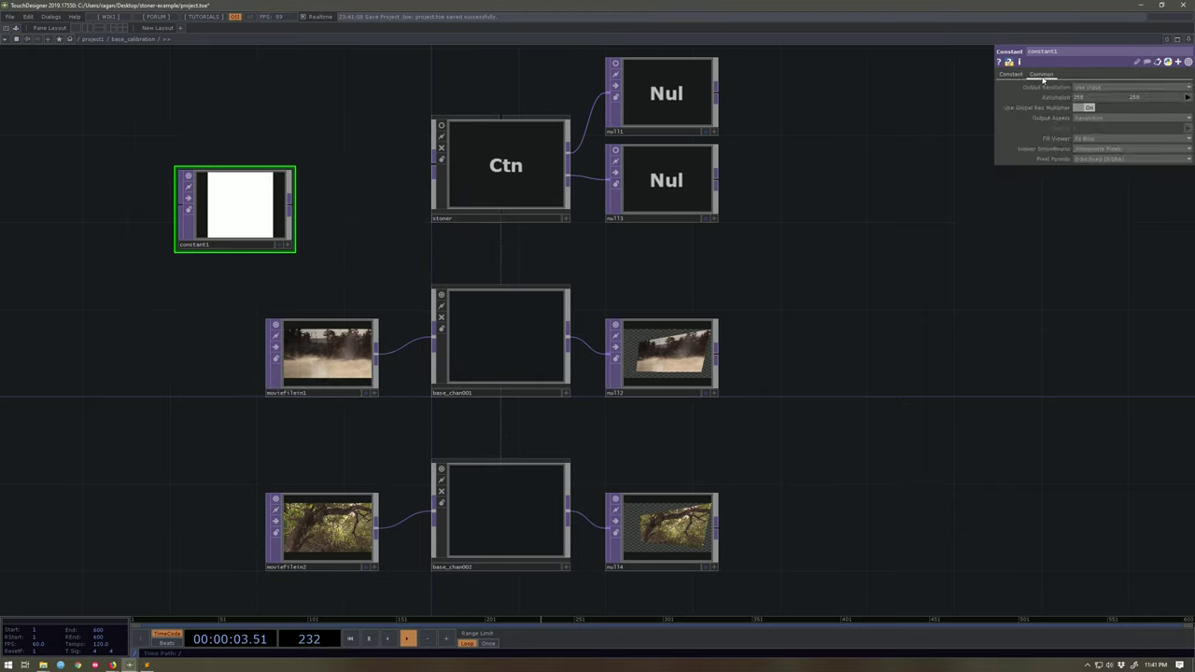
left_click(1186, 97)
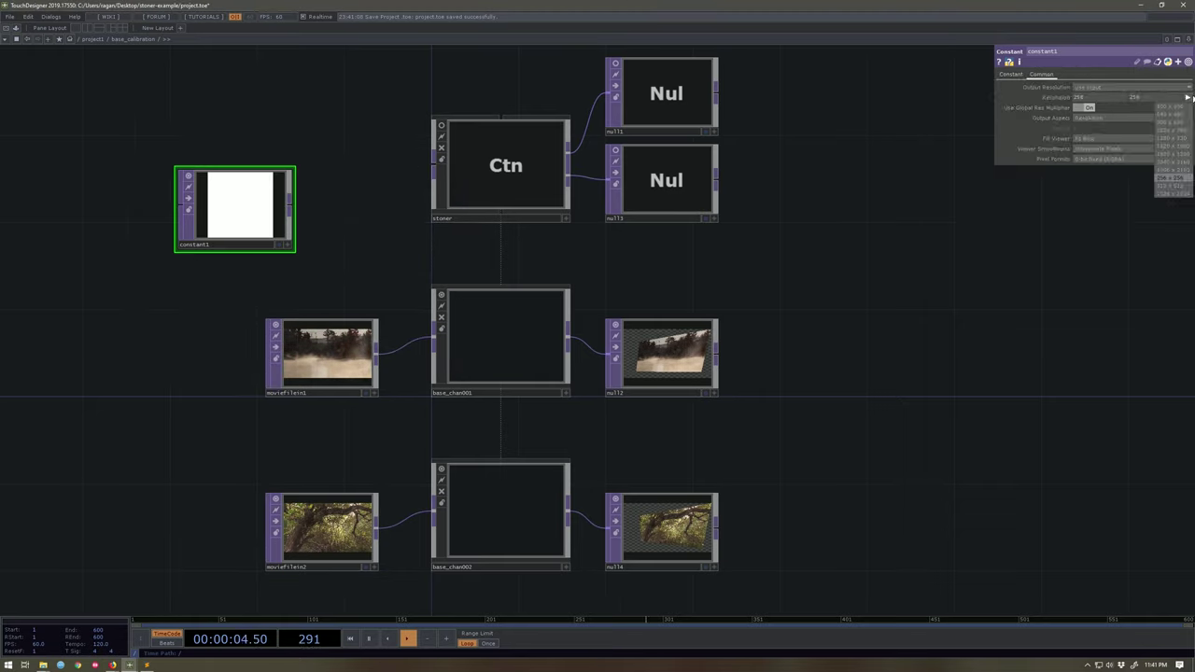
left_click(1160, 167)
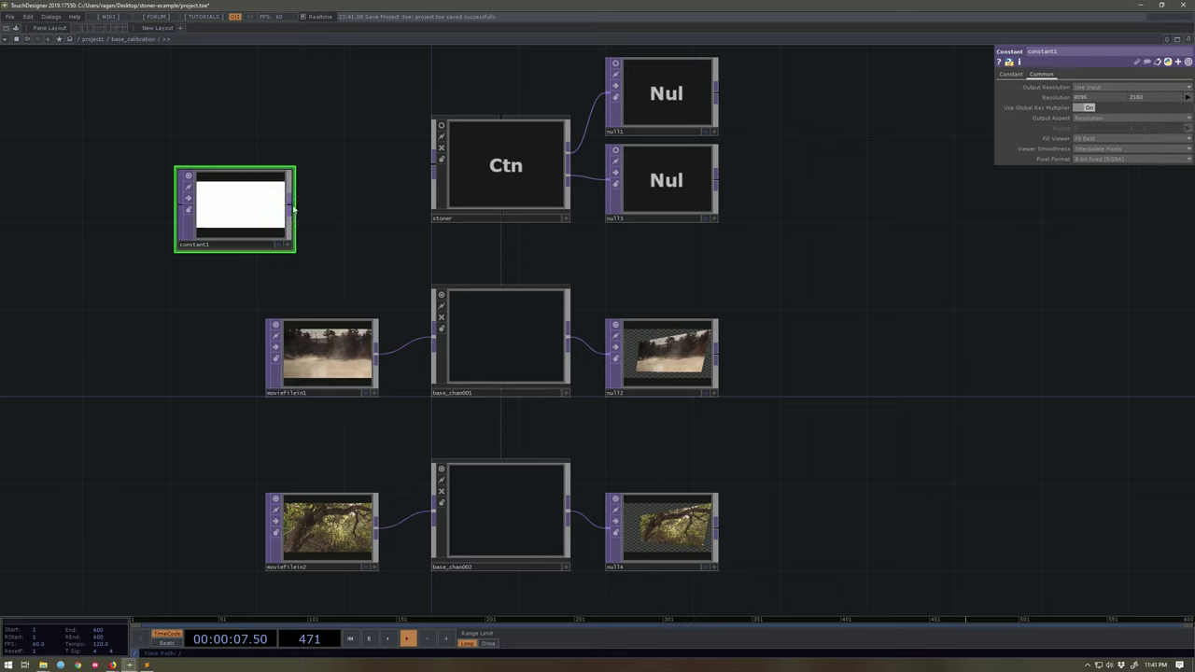
- Connect constant1 to the inputs of base_chan001 and base_chan002 in place of the movie files, undoing the stray node move
left_click_drag(291, 206, 432, 342)
left_click_drag(290, 206, 457, 495)
left_click_drag(547, 459, 513, 473)
key("ctrl+z")
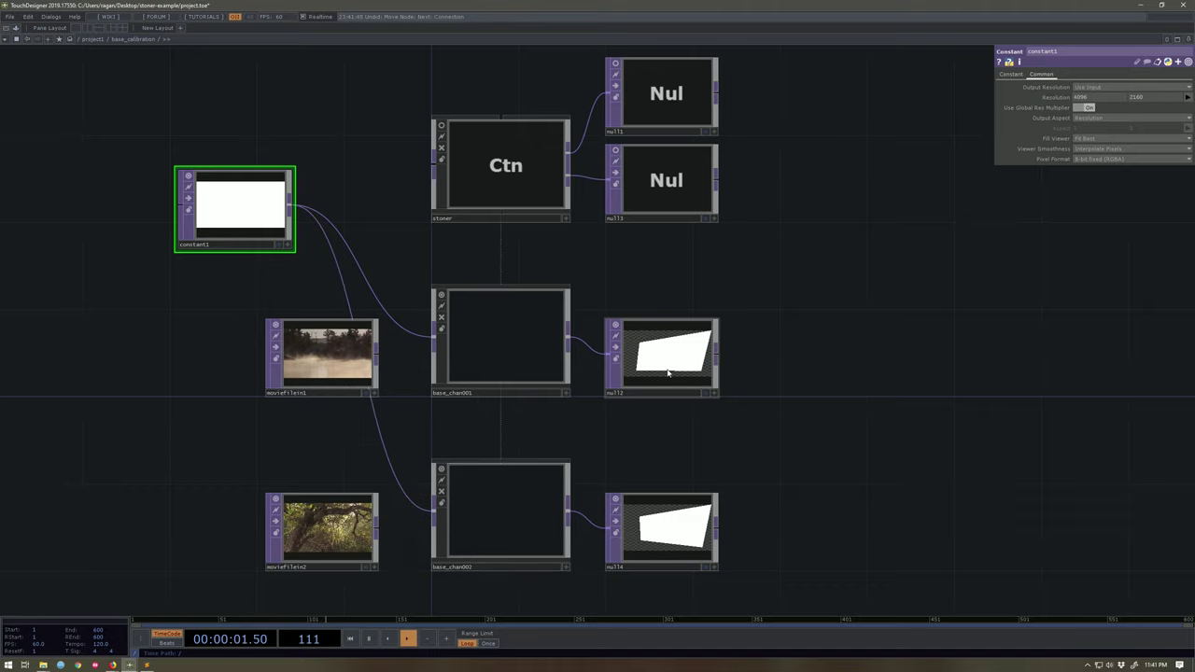
- Examine the operator info of null2 and null4 to check their output sizes
middle_click(669, 371)
middle_click(692, 379)
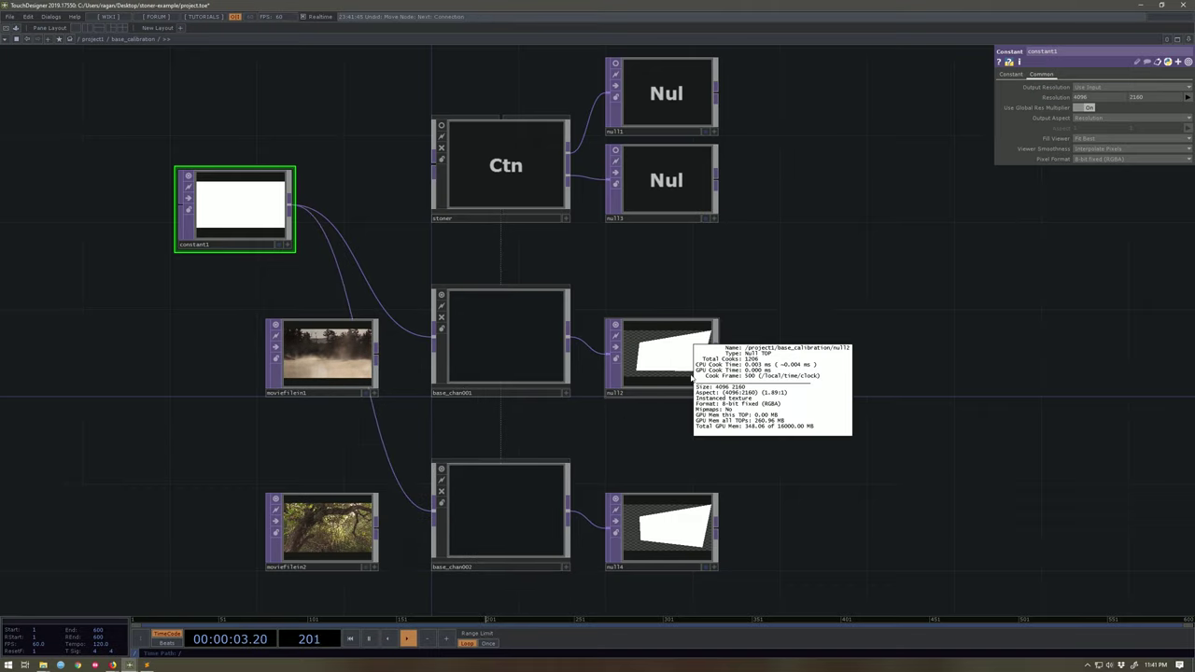
middle_click(644, 523)
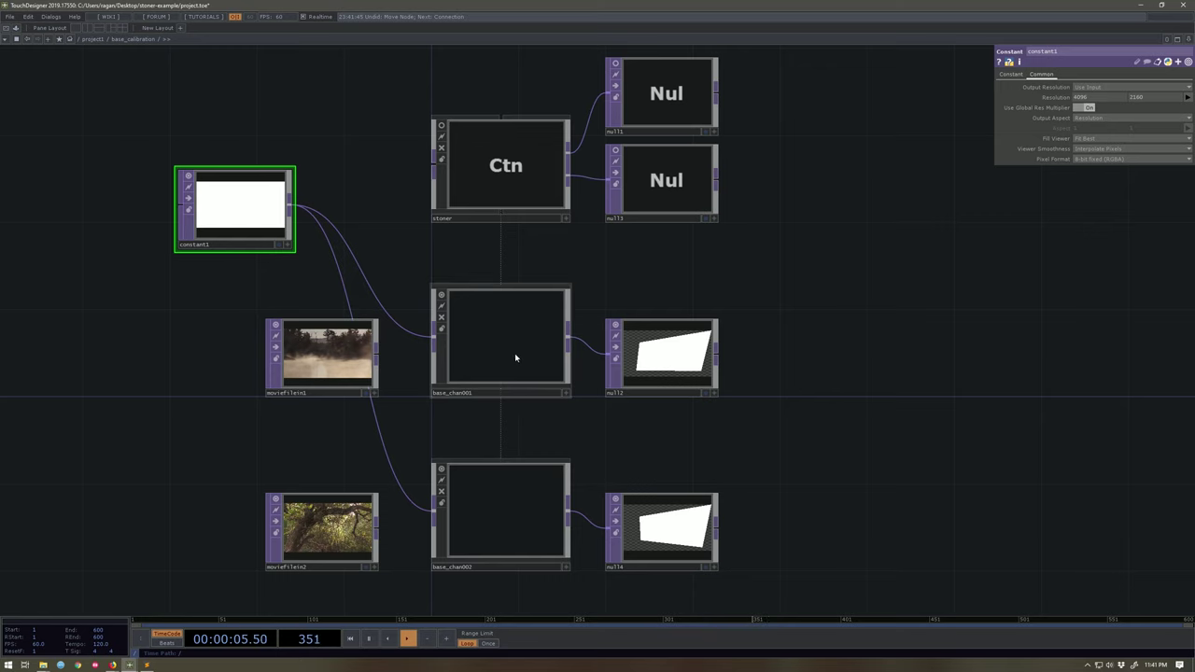
left_click_drag(587, 400, 536, 372)
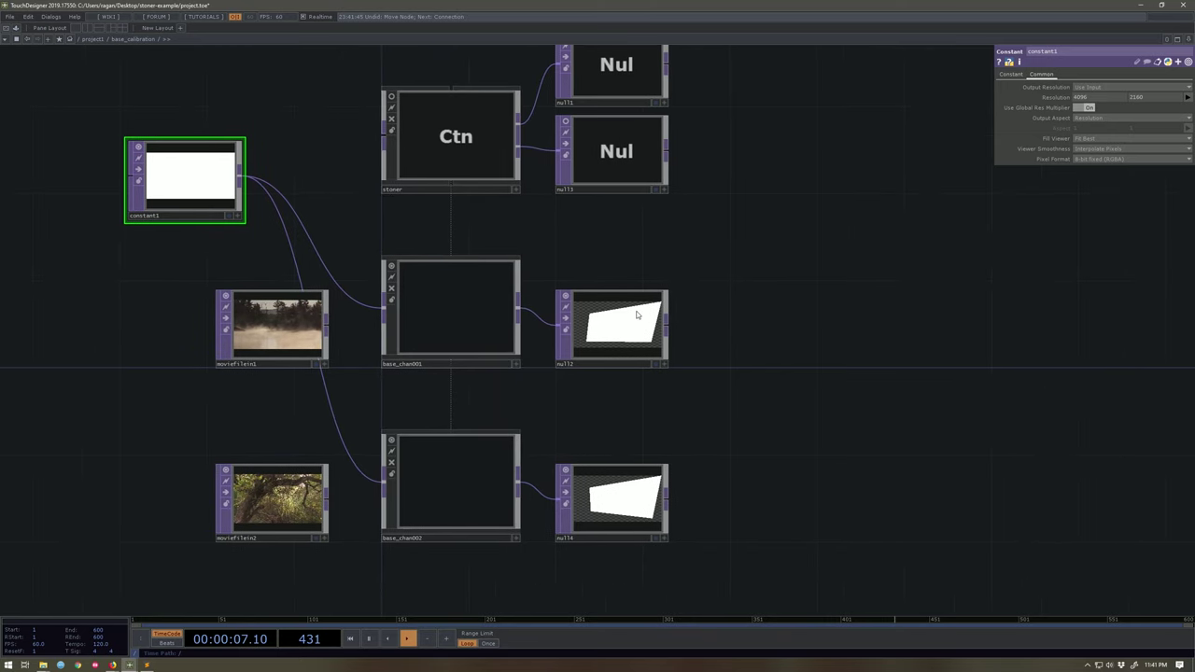
- Save the project, check project.toe in the stoner-example folder window, and return to TouchDesigner
key("ctrl+s")
key("alt+Tab")
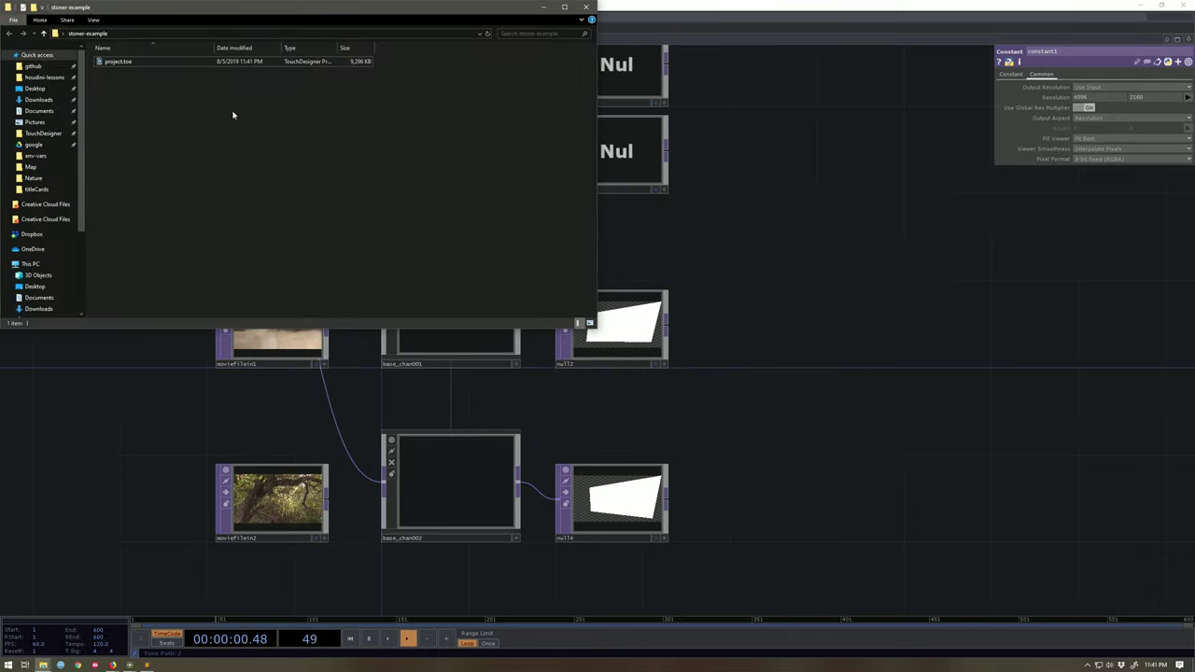
left_click(717, 262)
- Enter base_chan001, examine the operator info of selectOffset, and return to base_calibration
scroll(504, 304, "up", 8)
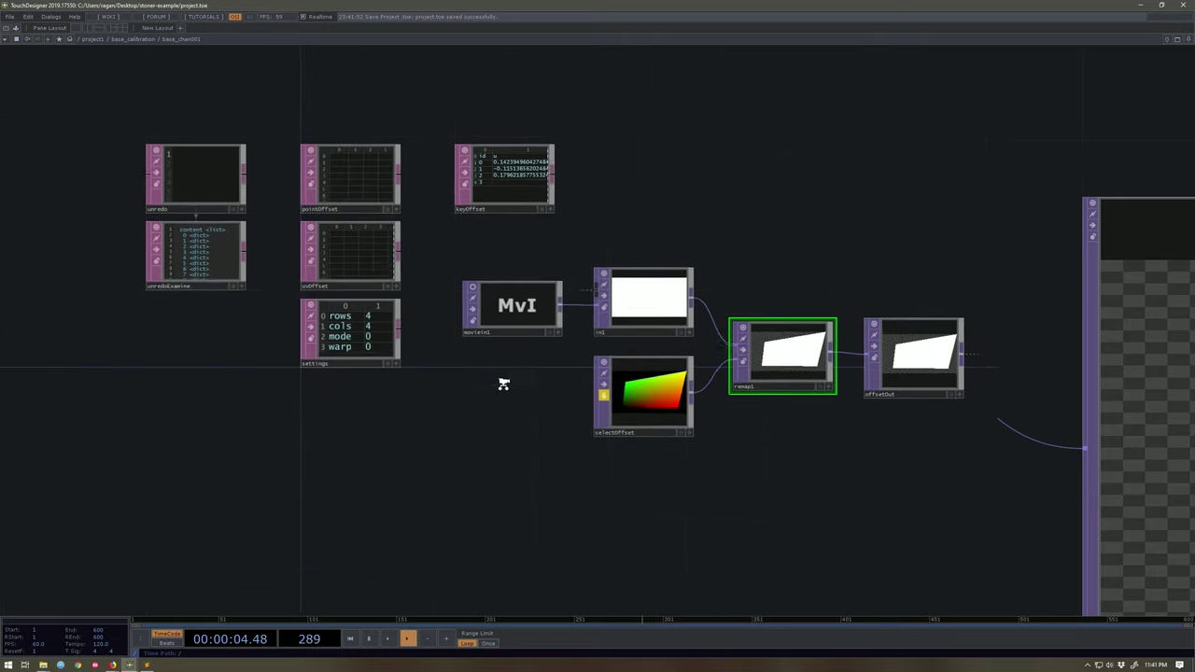
key("p")
middle_click(612, 427)
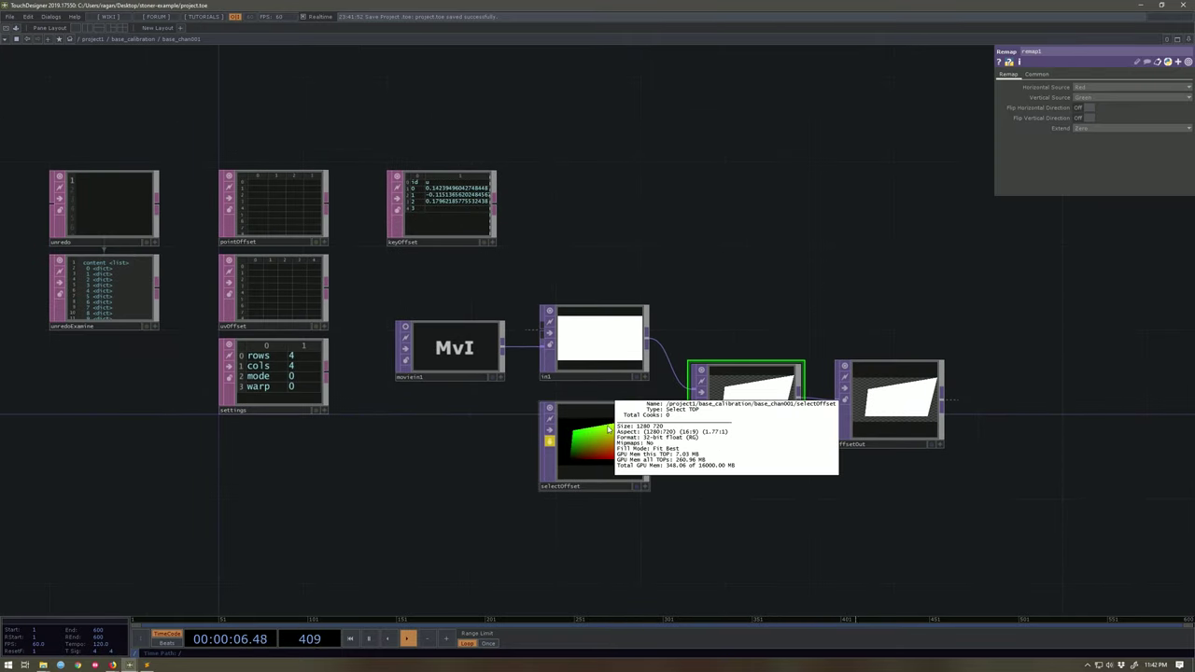
middle_click(624, 460)
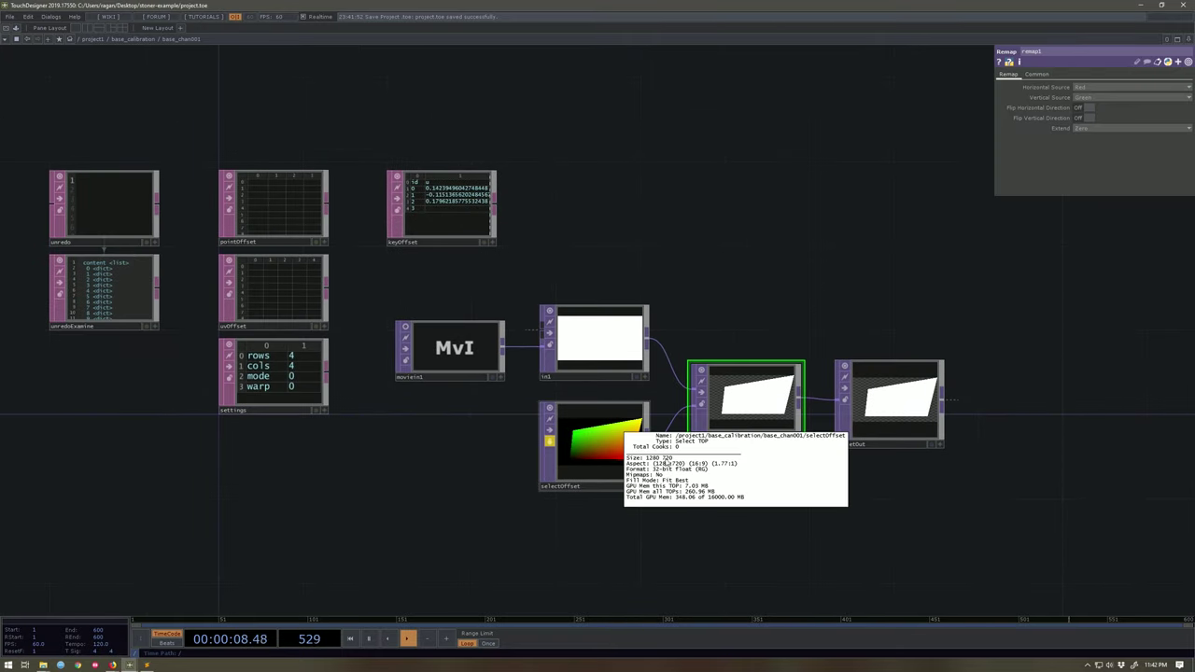
scroll(592, 222, "down", 6)
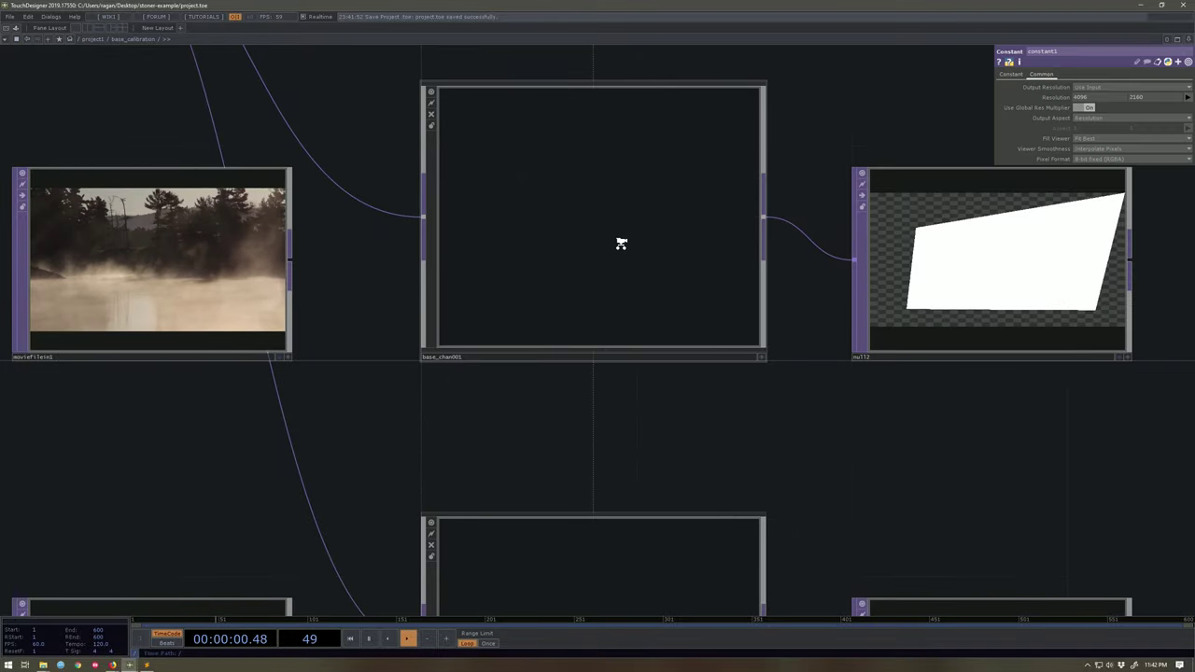
- Turn on the viewers of null3 and stoner, checking the operator info of null3
scroll(665, 195, "up", 3)
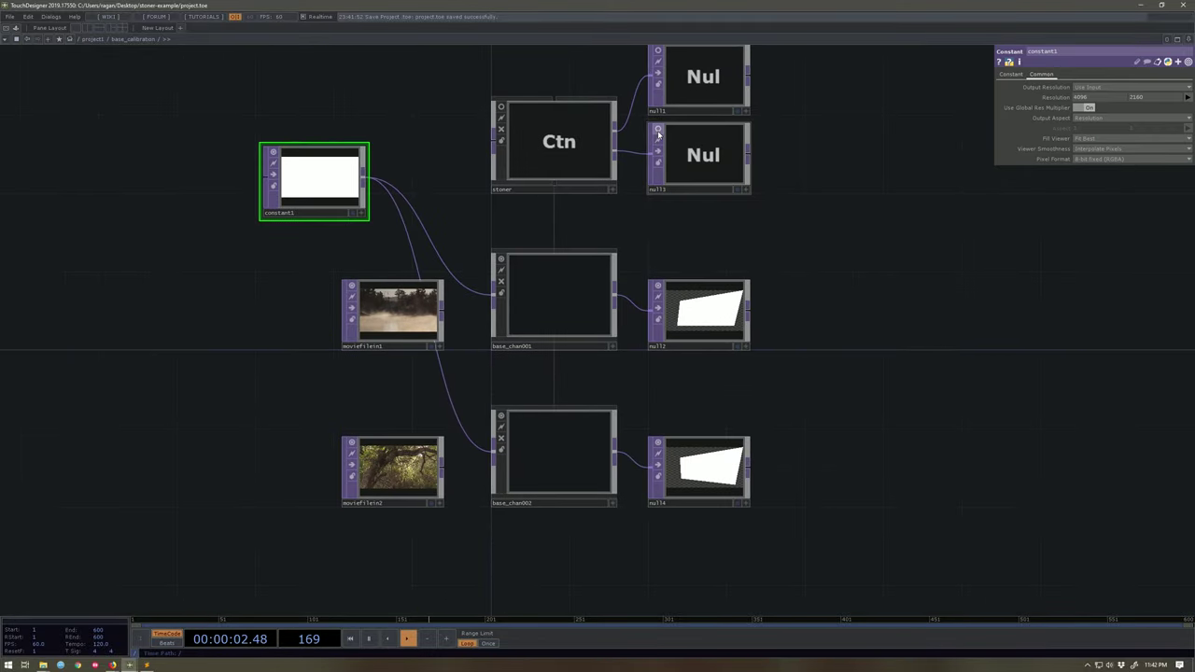
left_click(658, 133)
right_click_drag(589, 229, 601, 471)
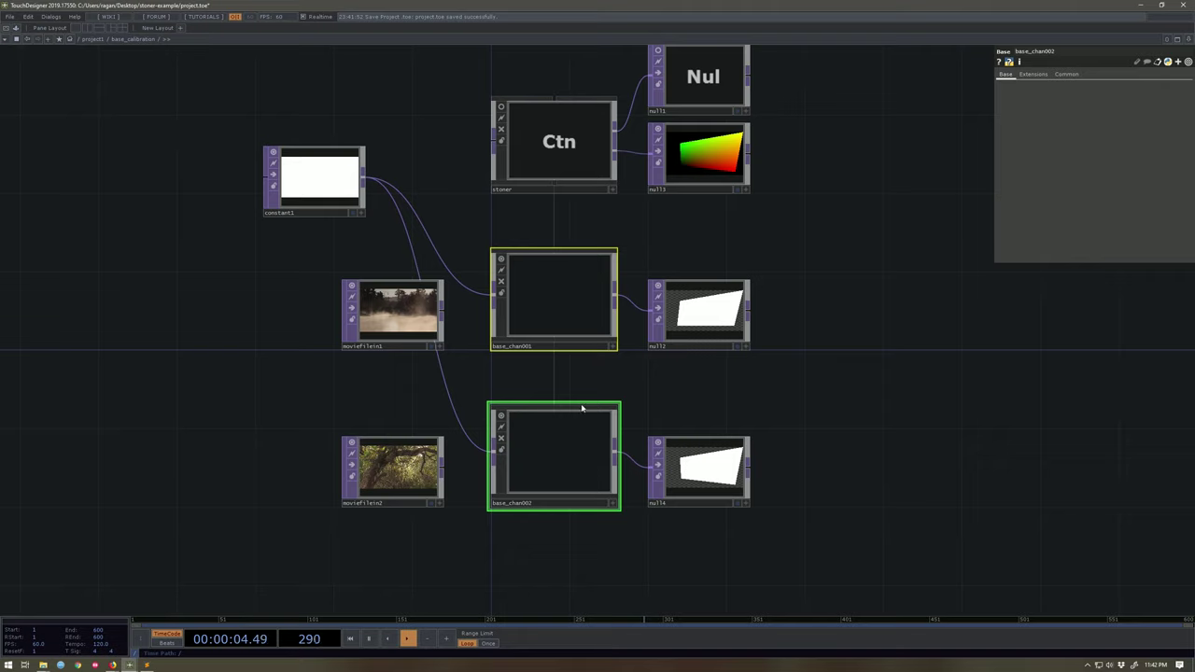
left_click(501, 259)
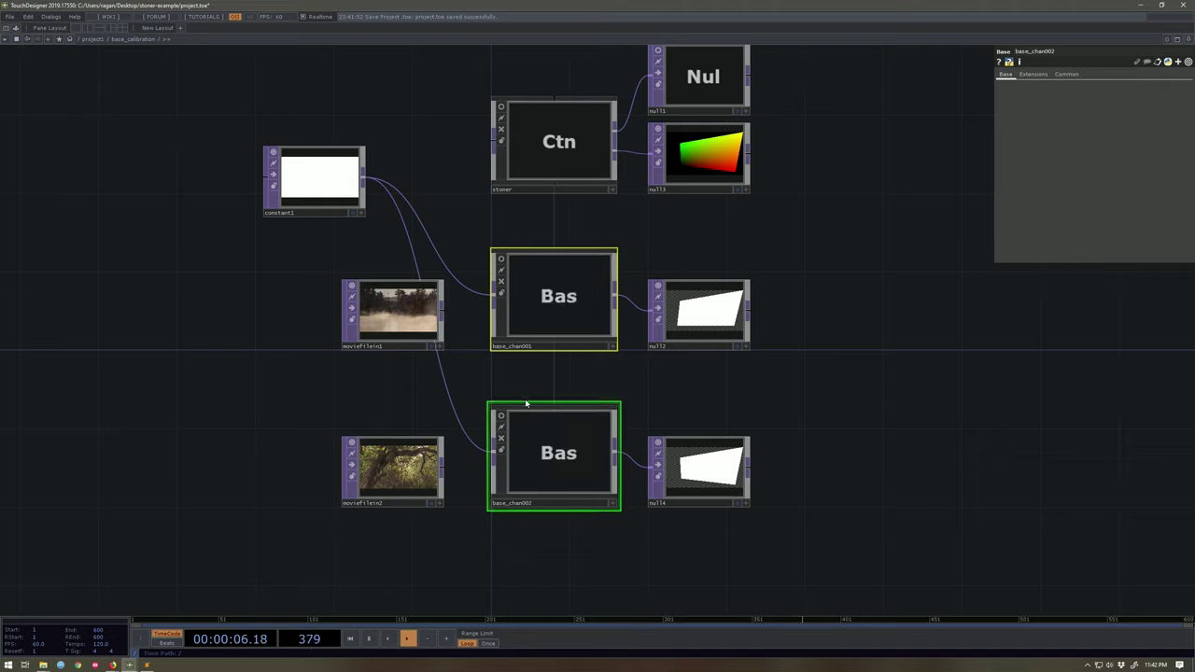
left_click(501, 261)
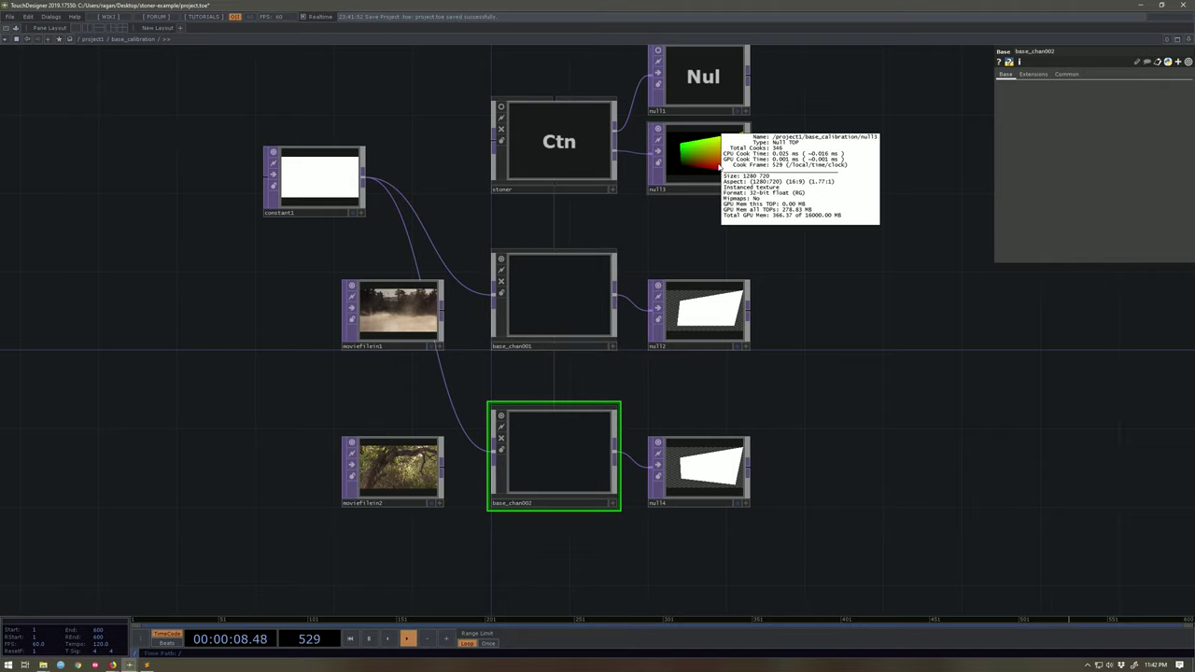
left_click(500, 109)
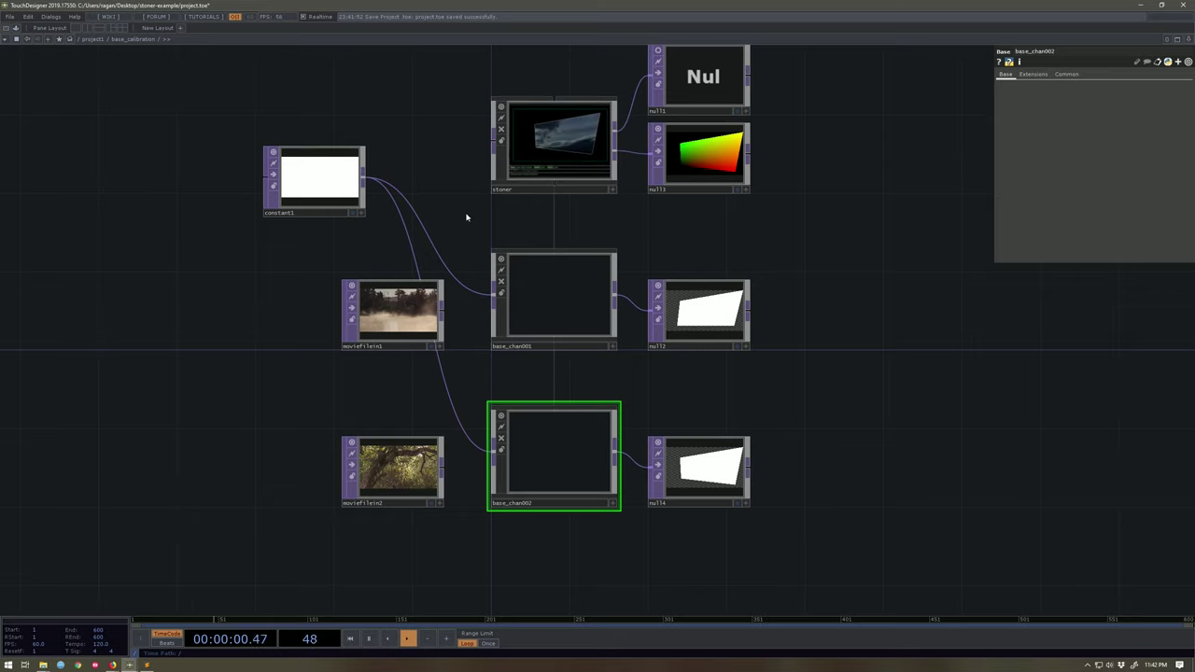
- Set the Project parameter of stoner to base_chan001
scroll(591, 174, "up", 2)
left_click_drag(645, 170, 590, 203)
left_click(522, 327)
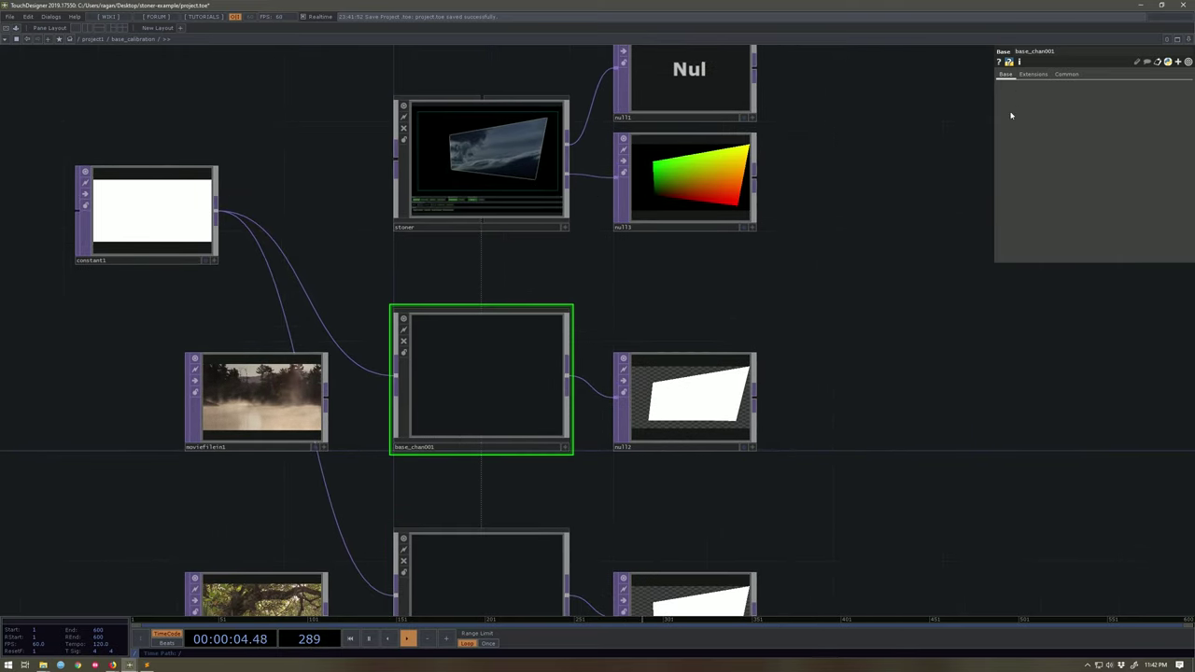
left_click(550, 103)
left_click(1096, 129)
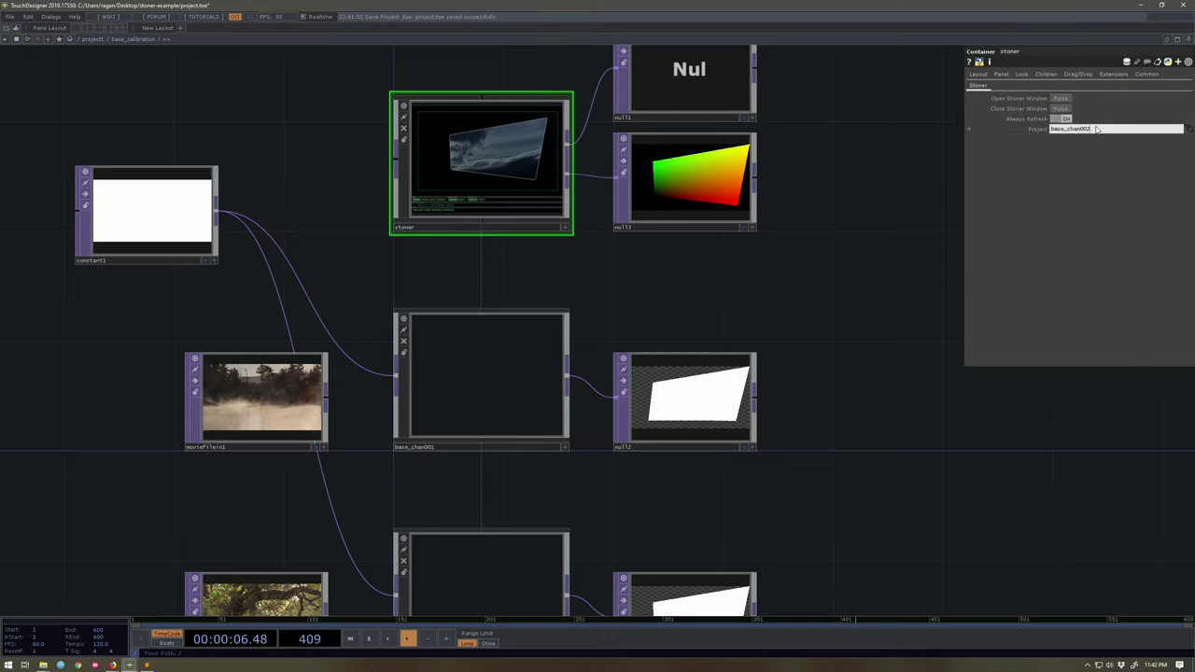
key("BackSpace")
type("1")
key("Return")
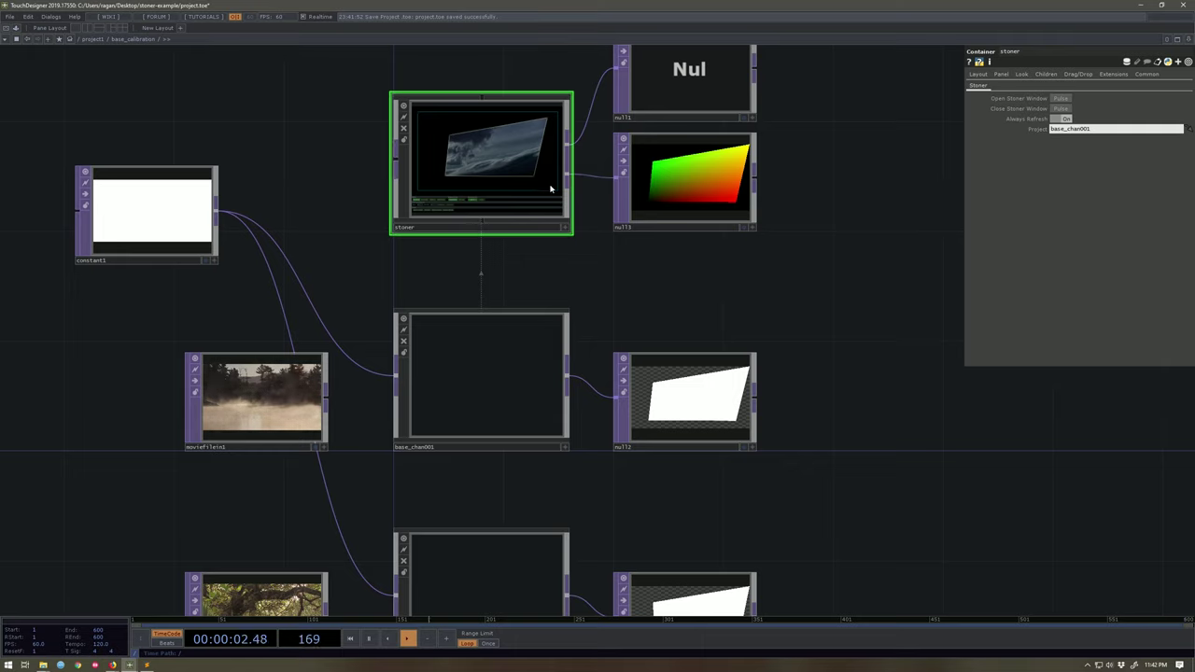
- Activate the stoner viewer and reshape the base_chan001 warp quad by moving its corners
mouse_move(534, 179)
left_mouse_down()
mouse_move(510, 168)
mouse_move(520, 176)
mouse_move(520, 166)
mouse_move(522, 182)
left_mouse_up()
key("a")
left_click_drag(583, 447, 580, 434)
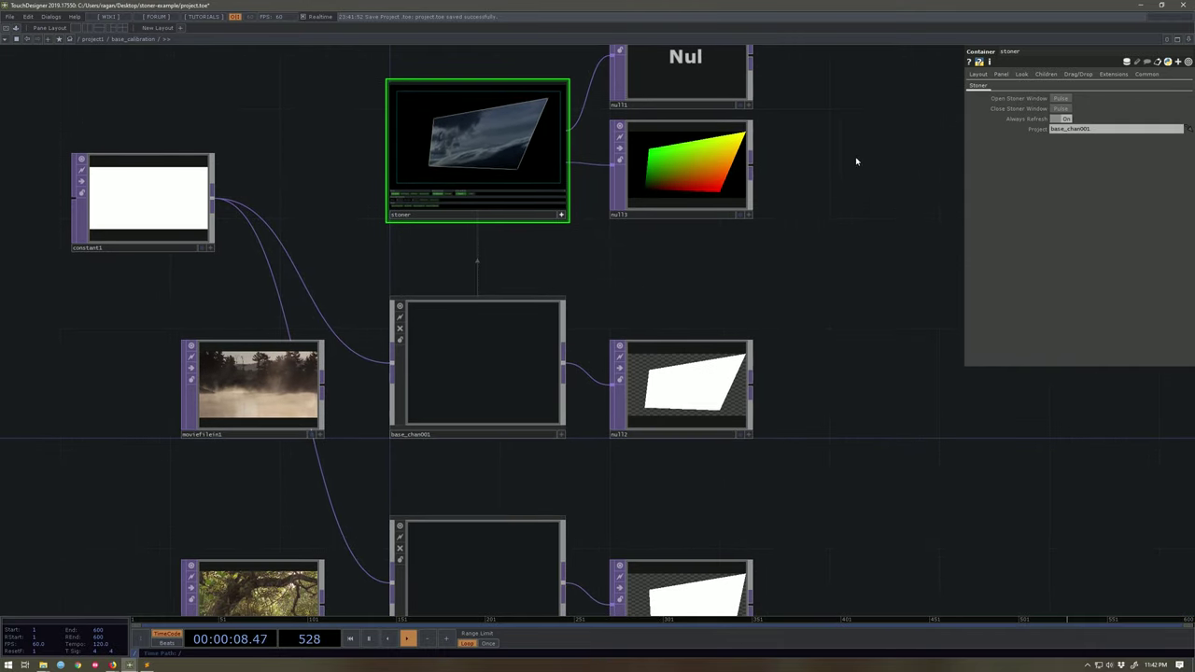
- Set the Project parameter of stoner to base_chan002 and pull the warp quad's upper-left and lower-left corners outward
left_click(1163, 134)
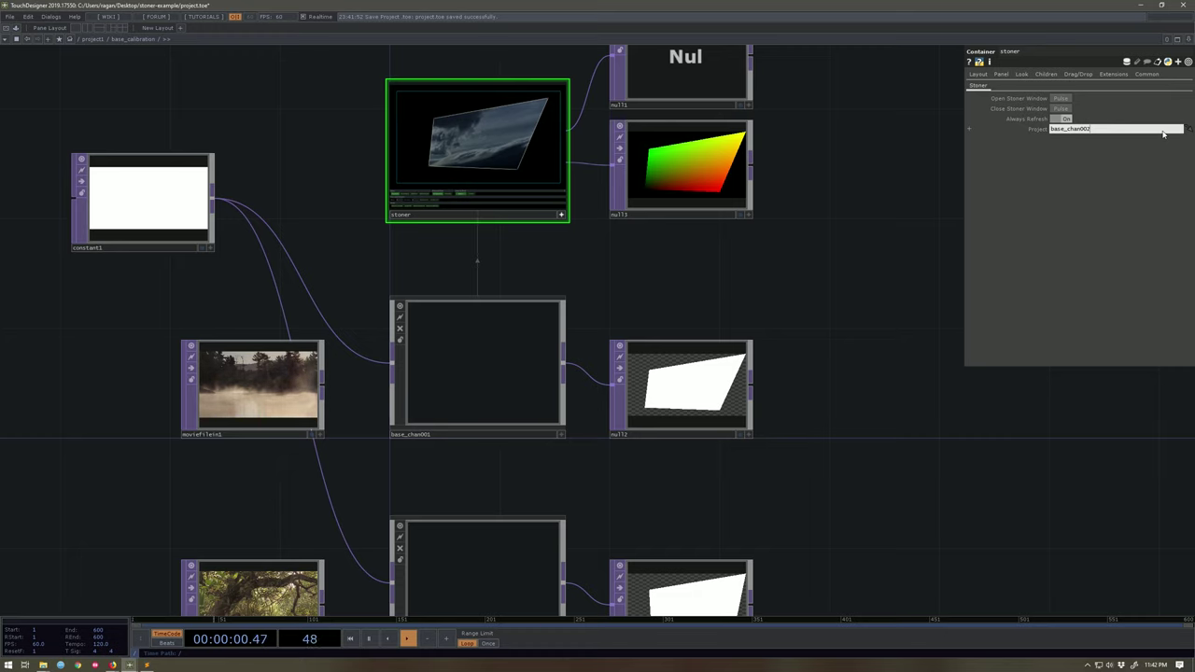
key("Return")
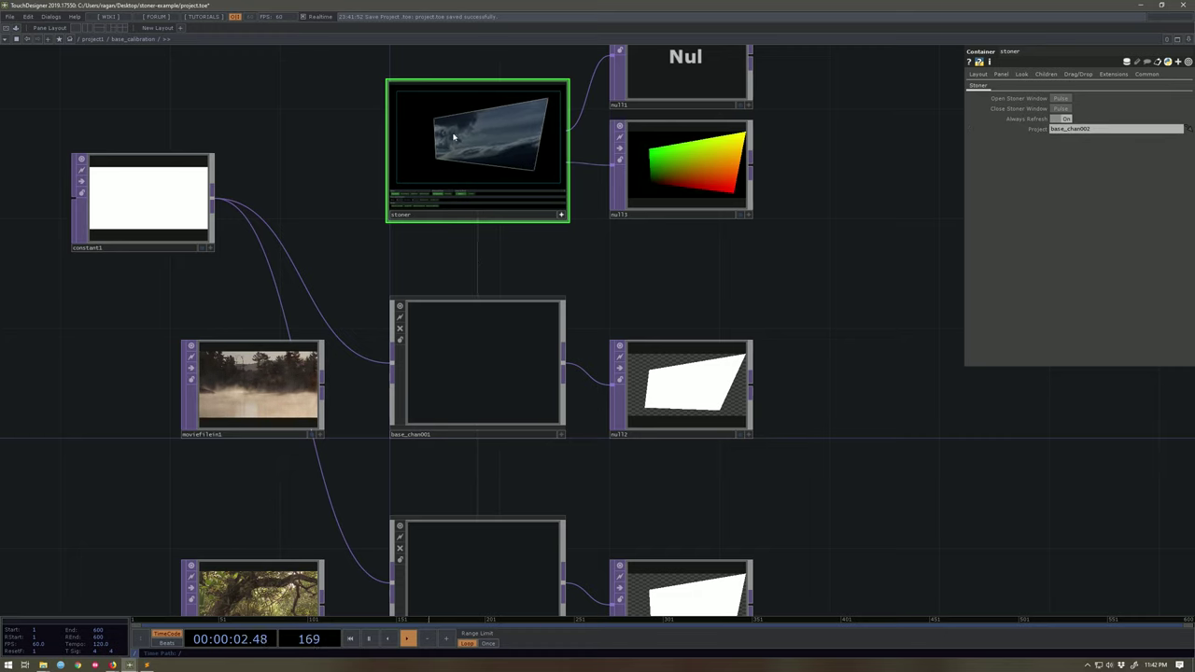
left_click_drag(434, 119, 420, 104)
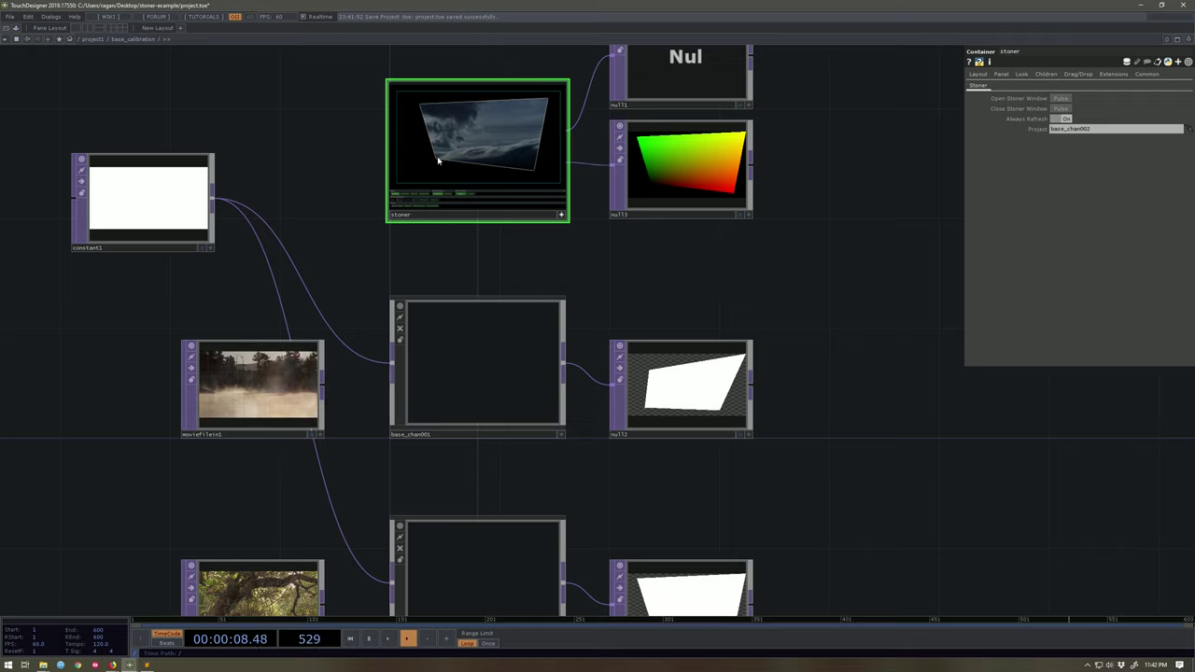
left_click_drag(436, 161, 429, 170)
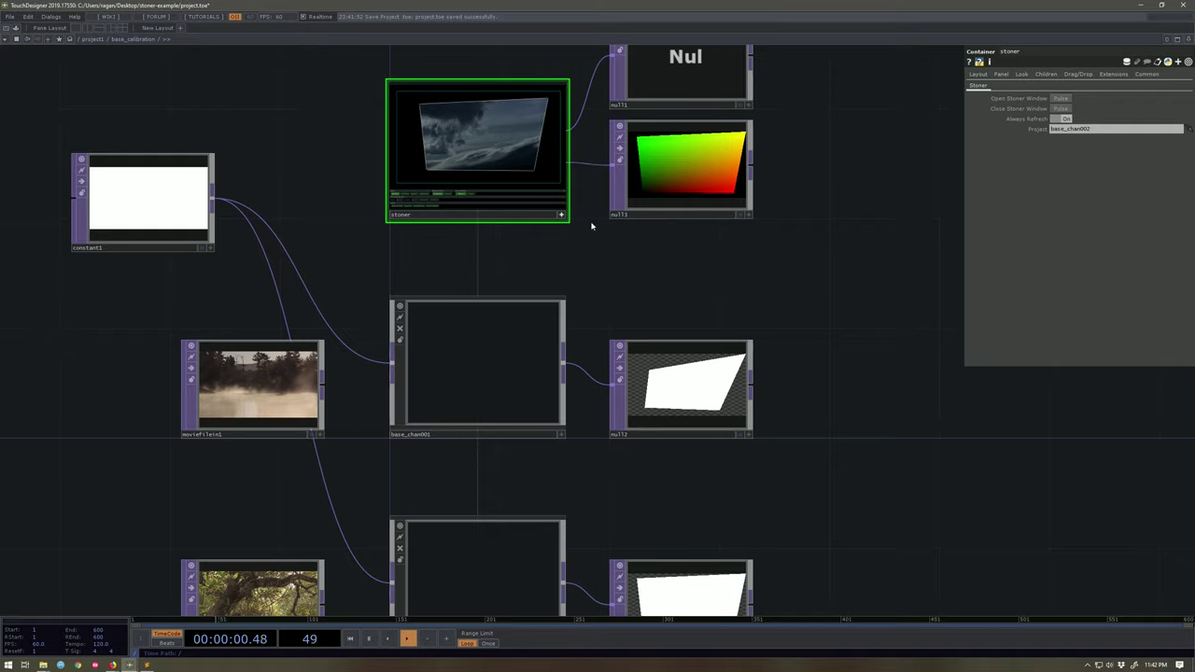
- Enter base_chan002, examine the operator info and lock state of selectOffset, and return to base_calibration
left_click_drag(620, 261, 609, 222)
scroll(609, 222, "down", 1)
scroll(608, 222, "down", 1)
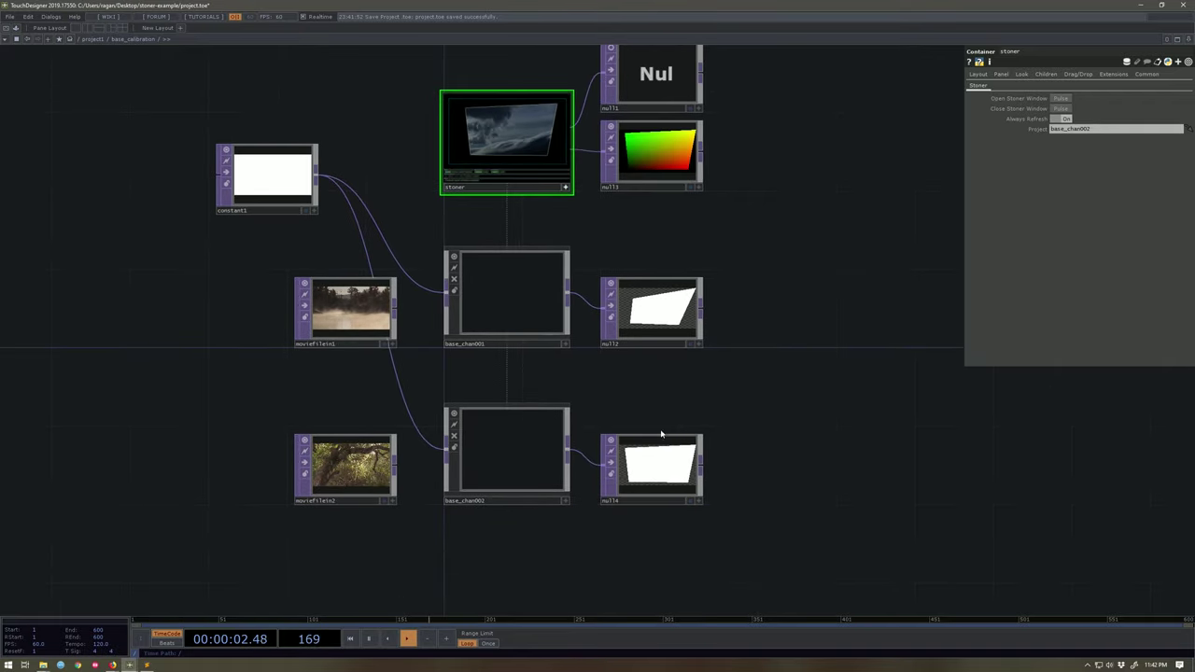
scroll(528, 445, "up", 2)
middle_click(566, 458)
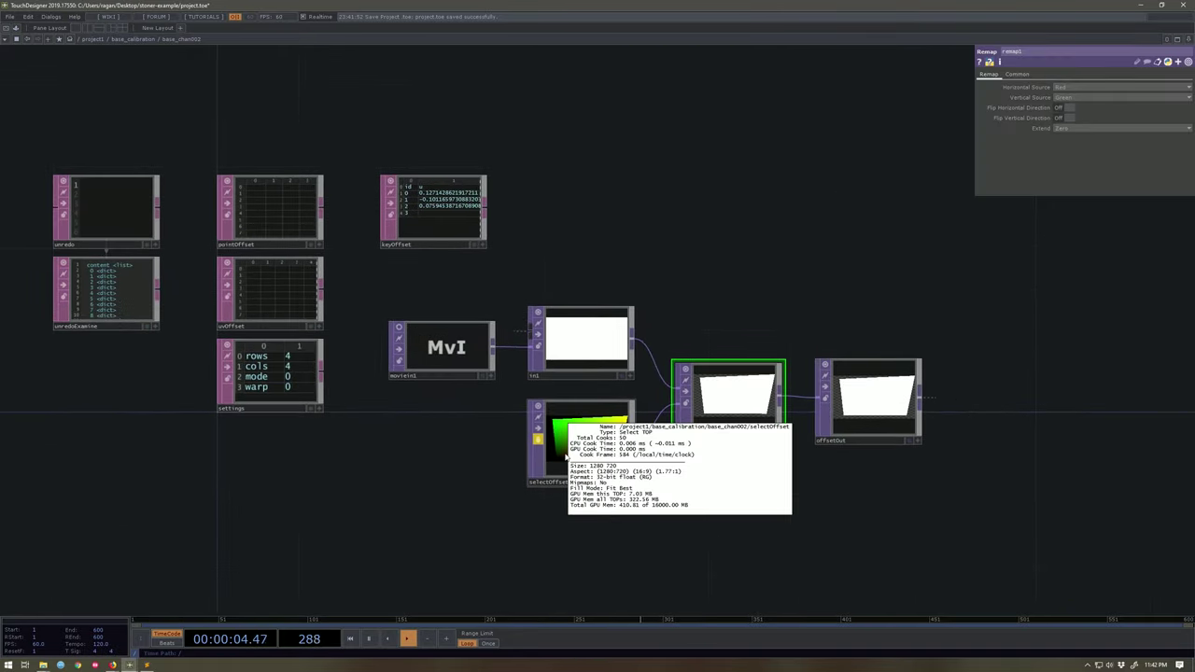
scroll(549, 445, "up", 1)
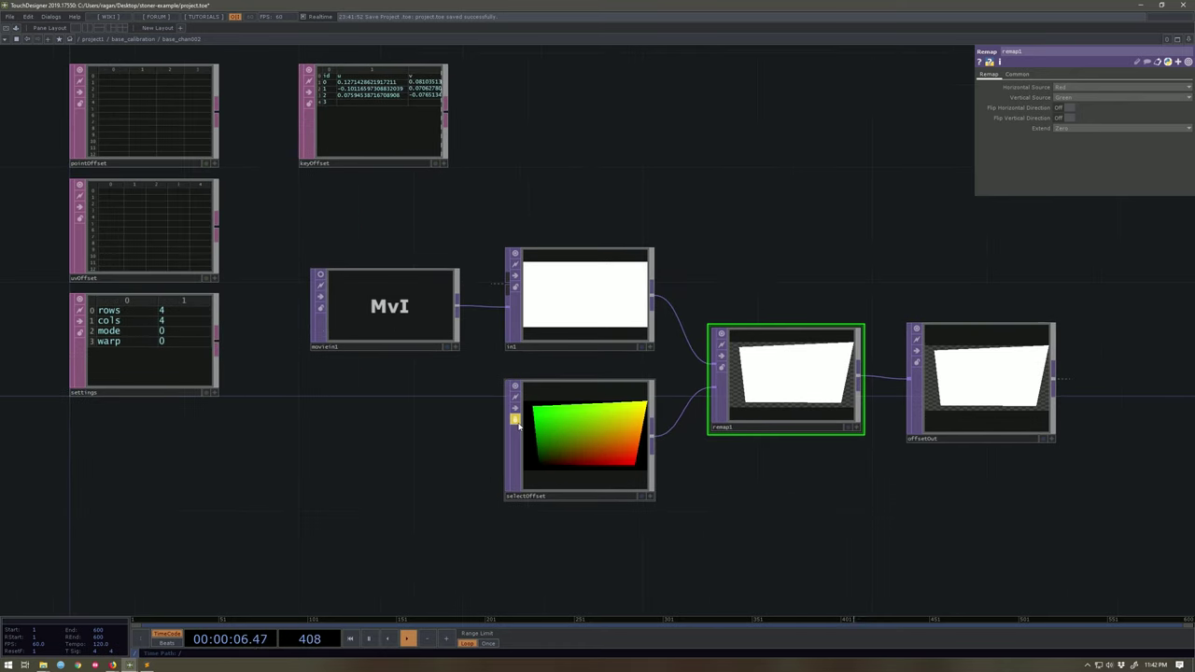
middle_click(565, 424)
scroll(418, 422, "down", 5)
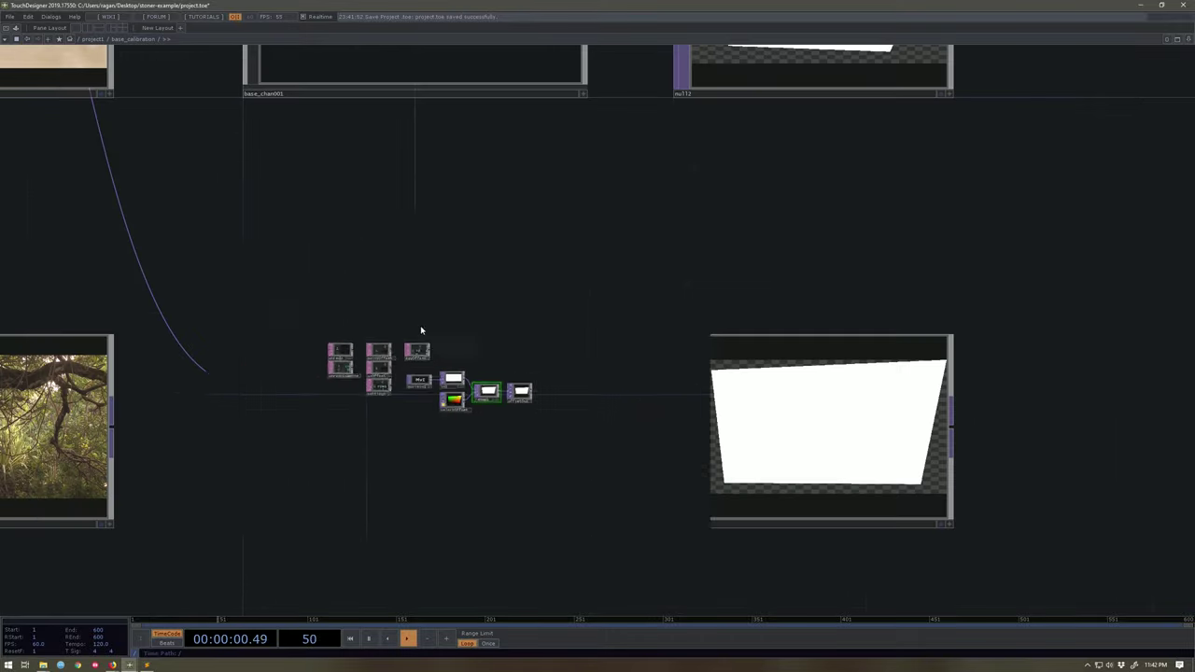
scroll(455, 271, "up", 4)
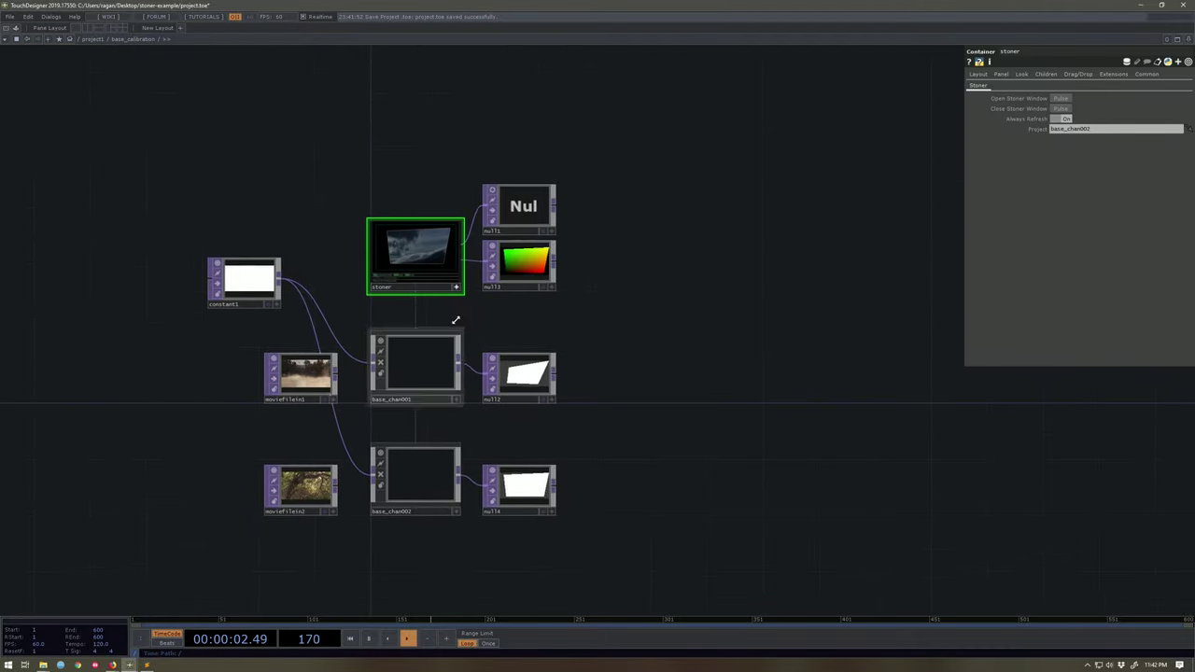
- Deactivate the stoner viewer, connect constant1 to stoner's input, and move constant1 slightly higher
left_click(461, 292)
left_click_drag(443, 303, 475, 346)
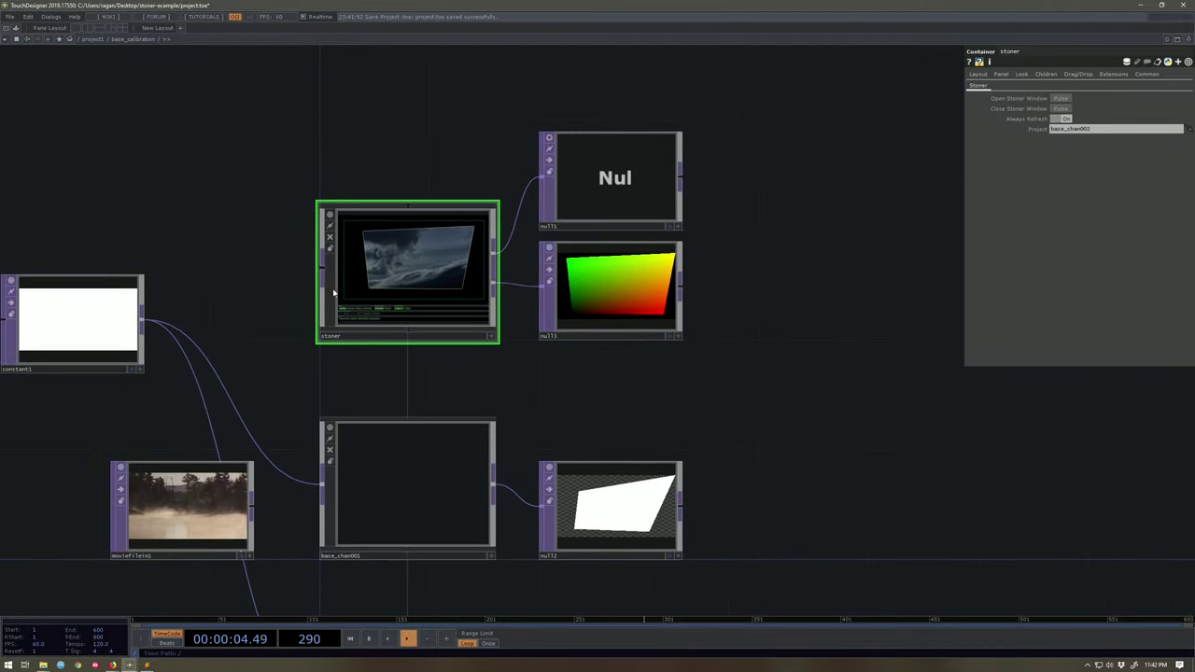
left_click_drag(149, 322, 321, 268)
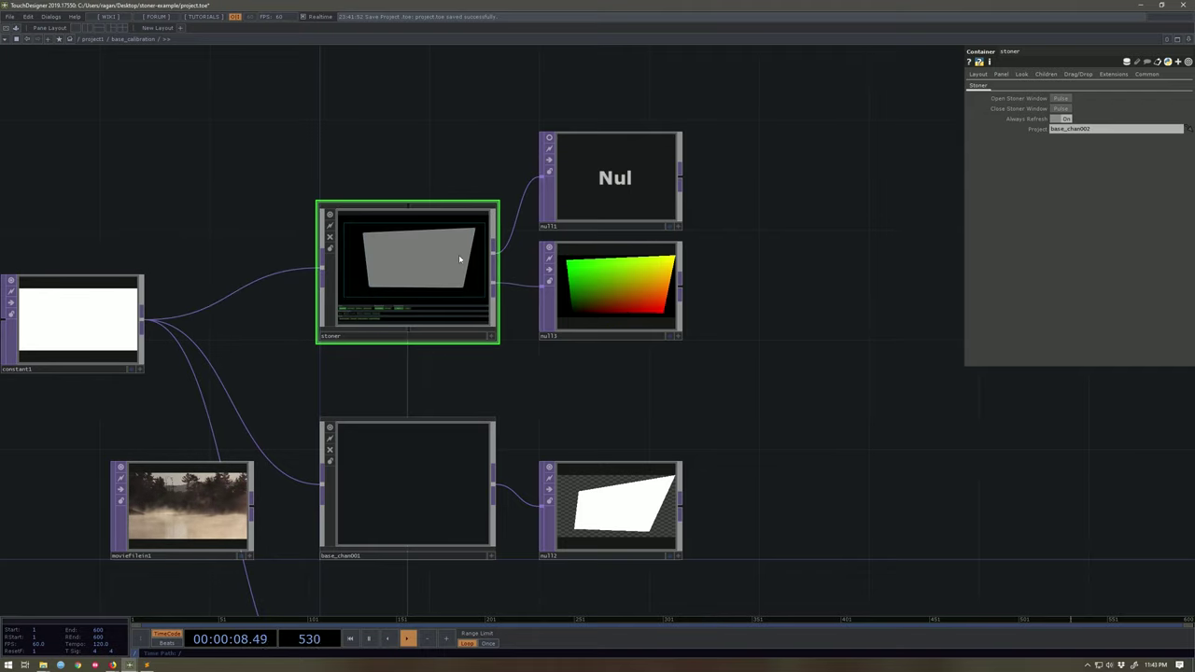
left_click_drag(250, 384, 354, 383)
left_click_drag(177, 317, 177, 284)
- Examine the operator info of stoner and select the container to view its parameters
middle_click(581, 278)
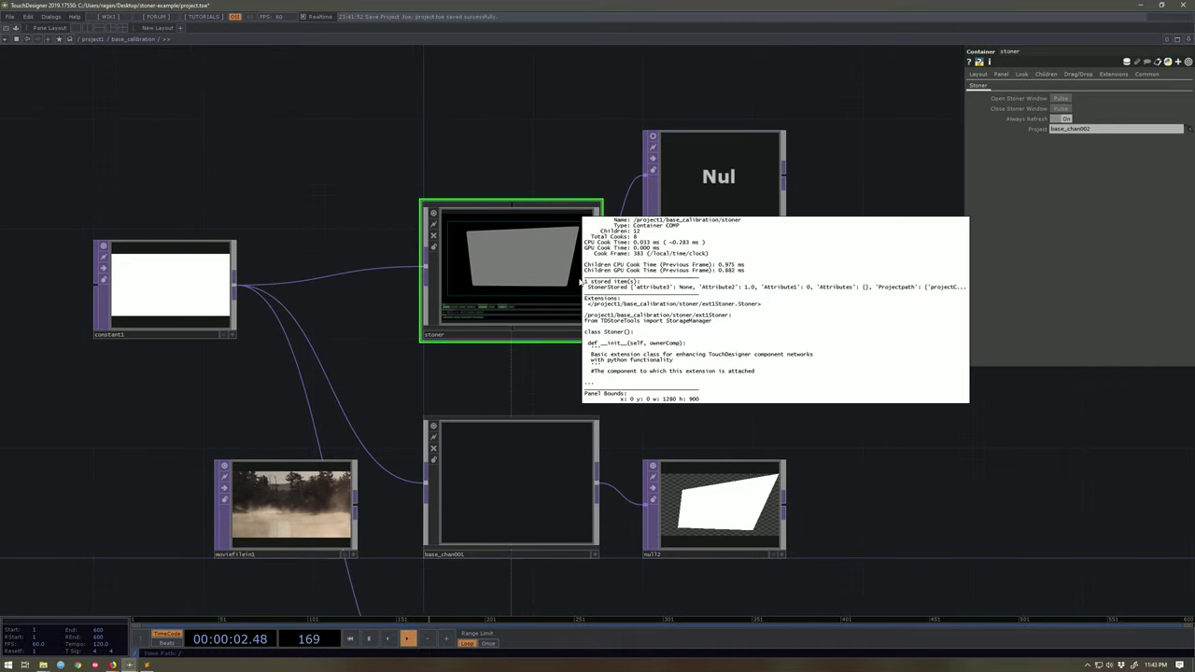
left_click_drag(524, 366, 430, 279)
scroll(464, 405, "down", 2)
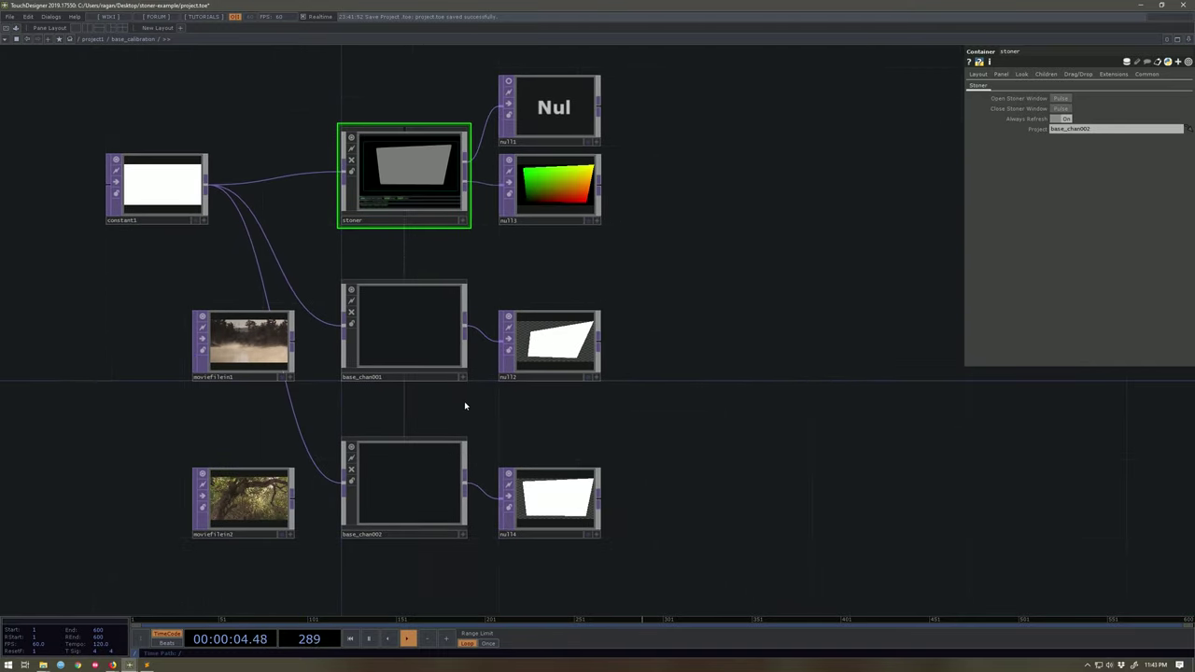
left_click(448, 368)
scroll(439, 227, "up", 2)
left_click(402, 140)
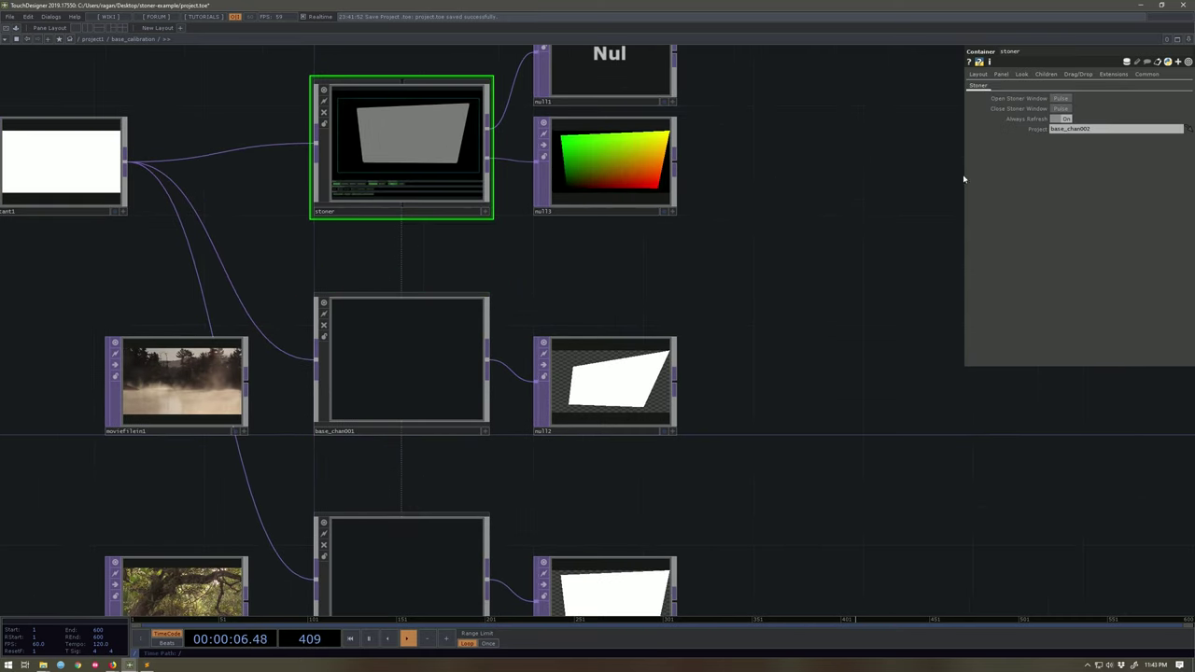
- Set the Project parameter of stoner to base_chan001 and pull the warp quad's lower-right corner slightly outward
left_click(1117, 129)
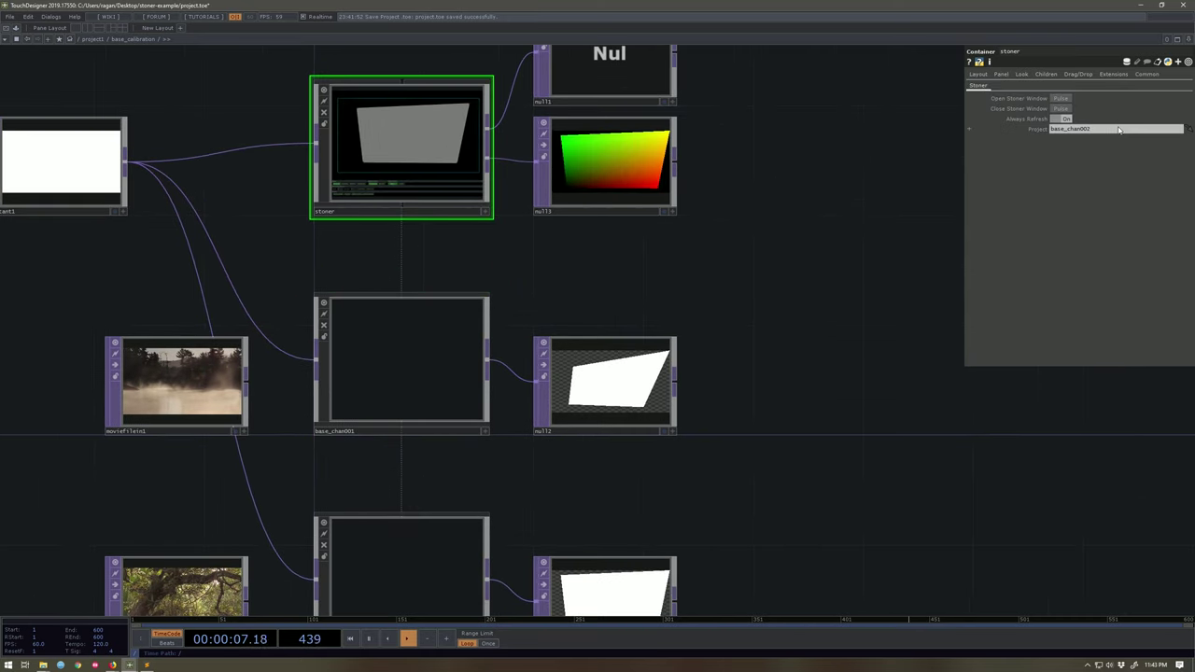
left_click(624, 311)
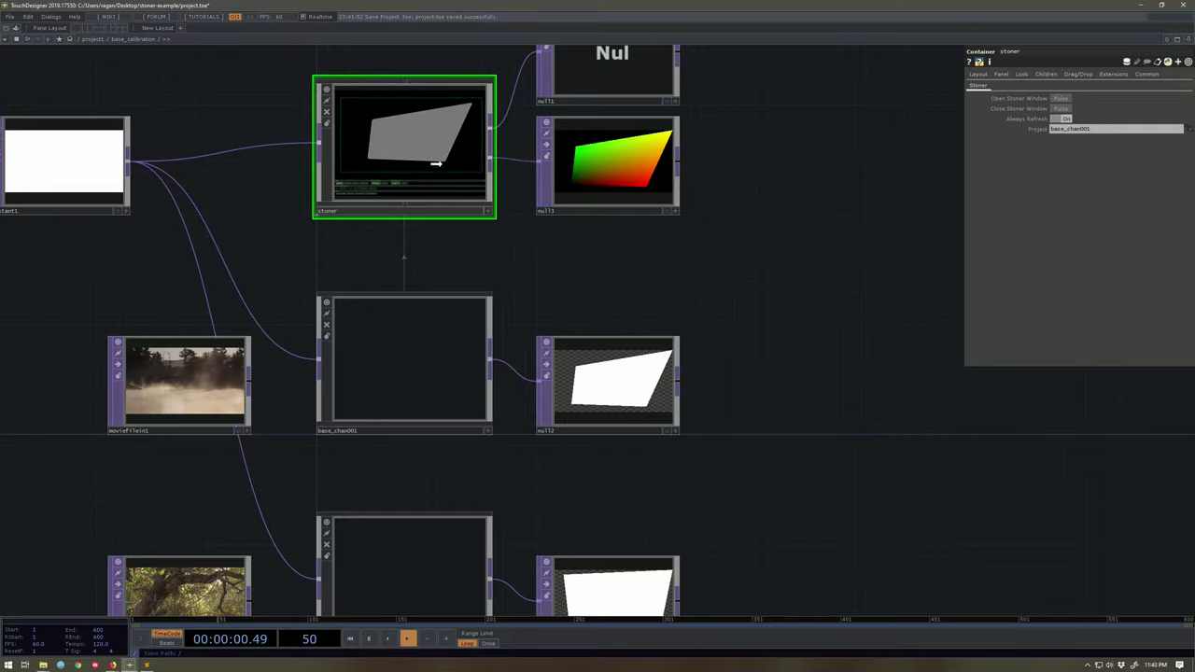
key("a")
left_click_drag(443, 164, 454, 163)
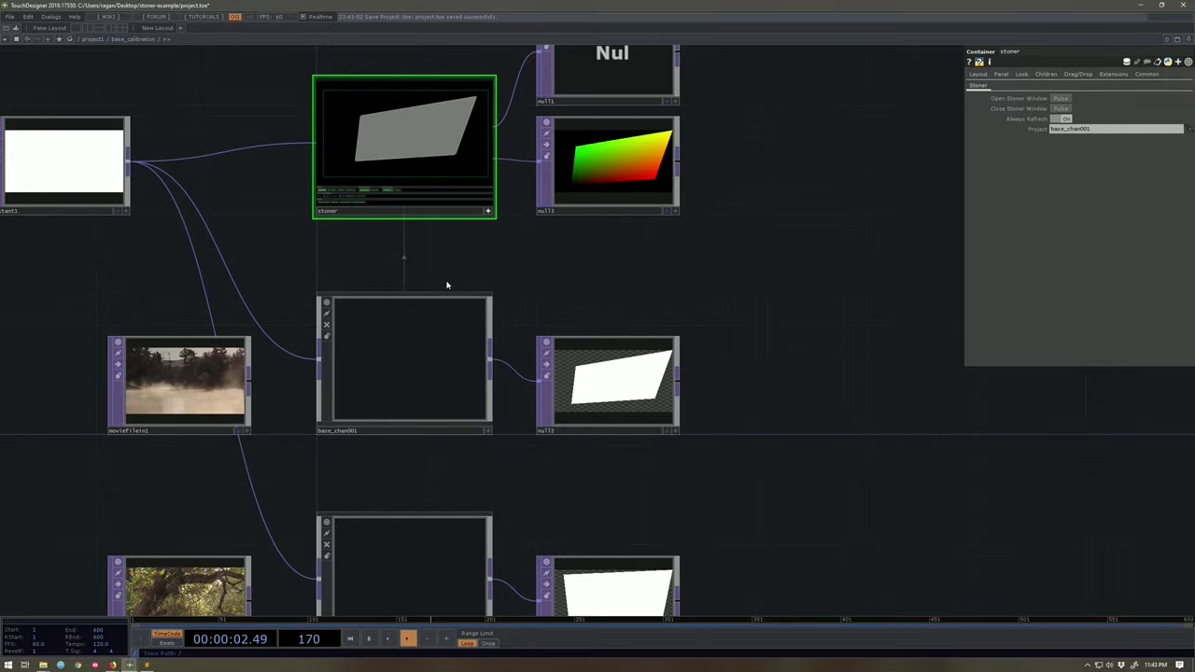
- Set the Project parameter of stoner to base_chan002 and push the warp quad's upper-left corner inward
left_click(1131, 130)
key("BackSpace")
type("2")
left_click_drag(338, 111, 356, 119)
left_click_drag(485, 245, 485, 160)
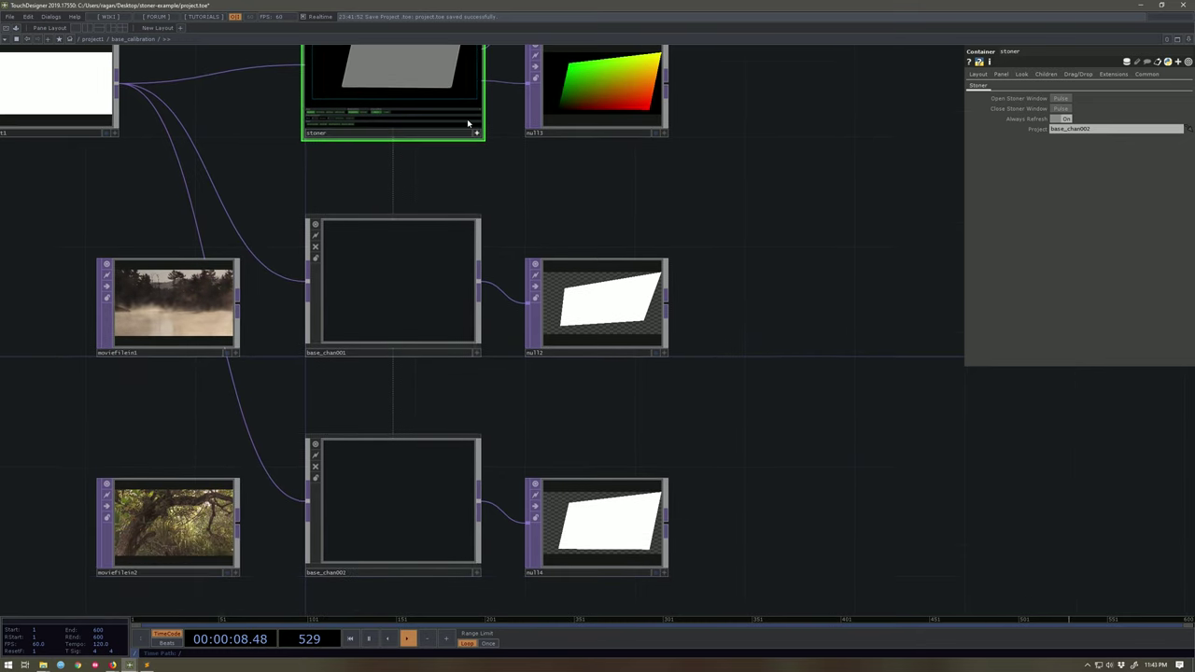
- Enter base_chan001 and base_chan002 in turn, examine the operator info of selectOffset in each, and return to base_calibration
scroll(459, 271, "up", 5)
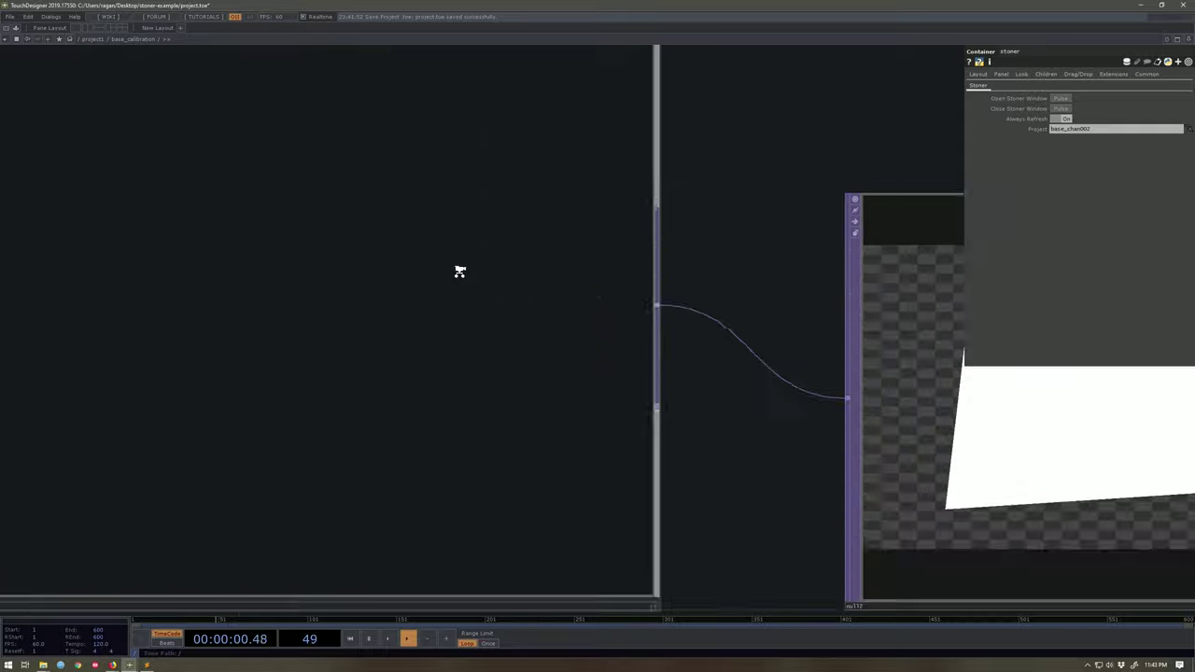
scroll(459, 272, "up", 3)
middle_click(566, 426)
scroll(432, 373, "down", 10)
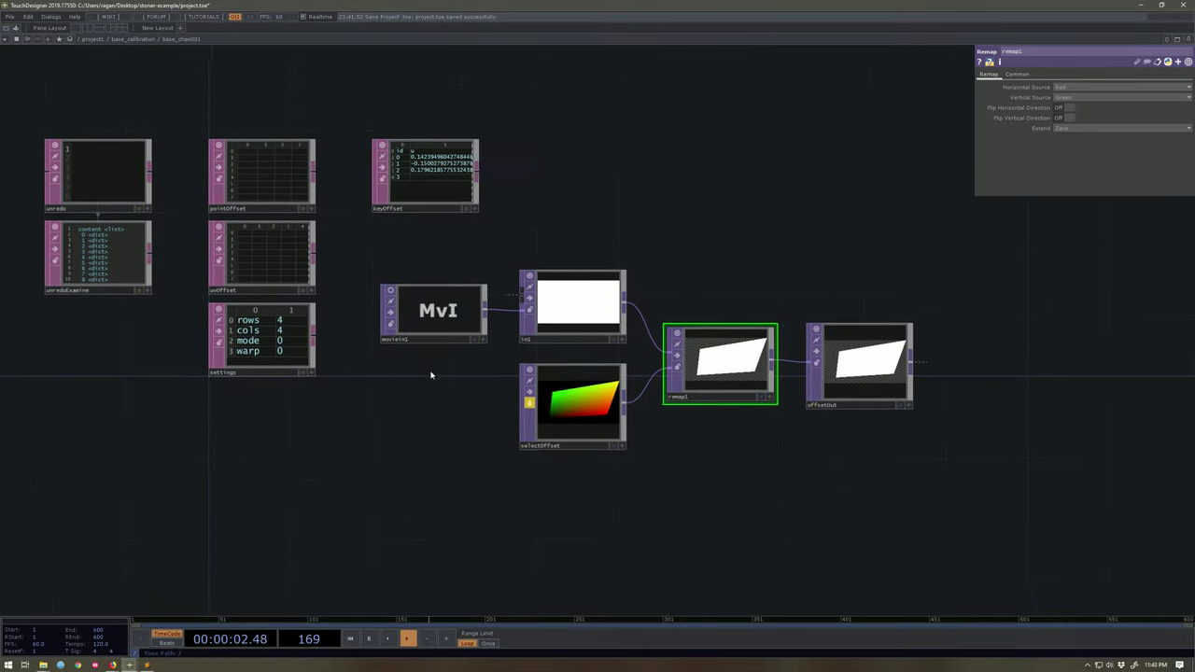
scroll(490, 485, "up", 5)
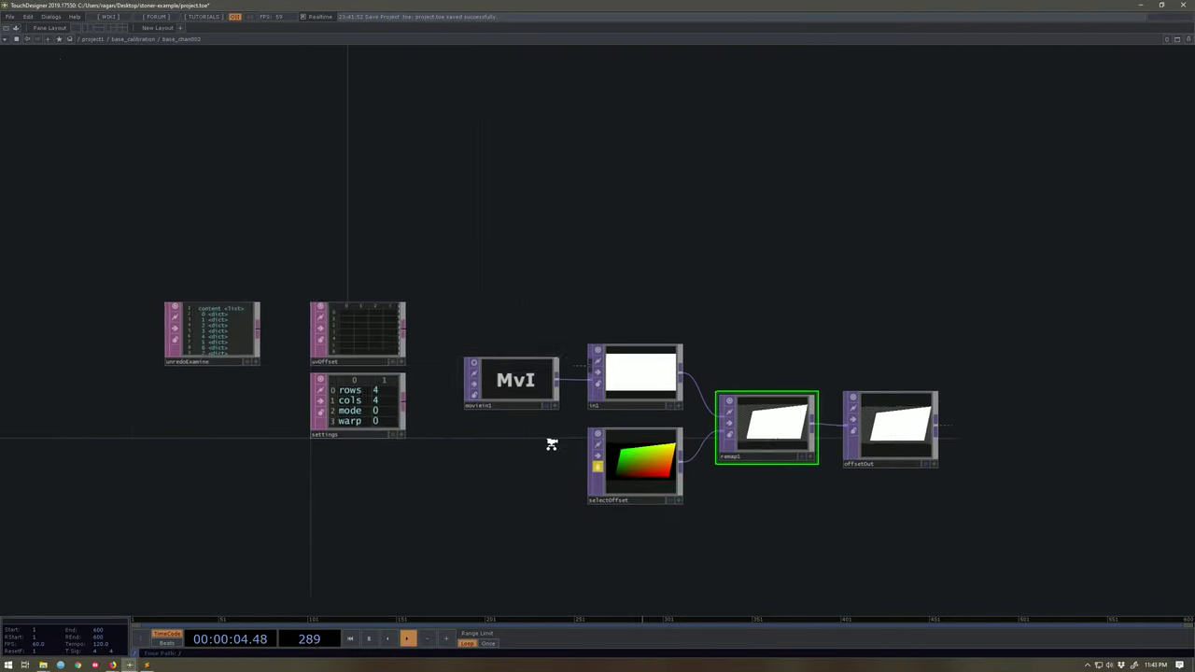
middle_click(611, 459)
scroll(462, 365, "down", 10)
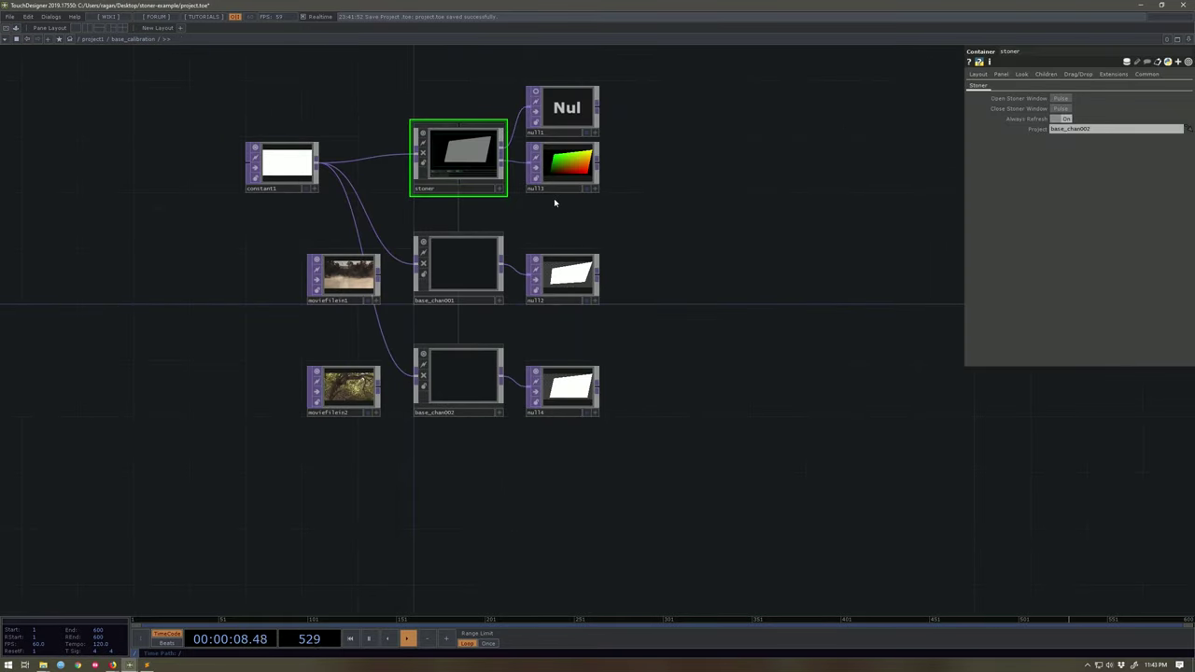
- Switch to the stoner-example folder in File Explorer, check the file size of project.toe, and close the folder window
scroll(554, 198, "up", 2)
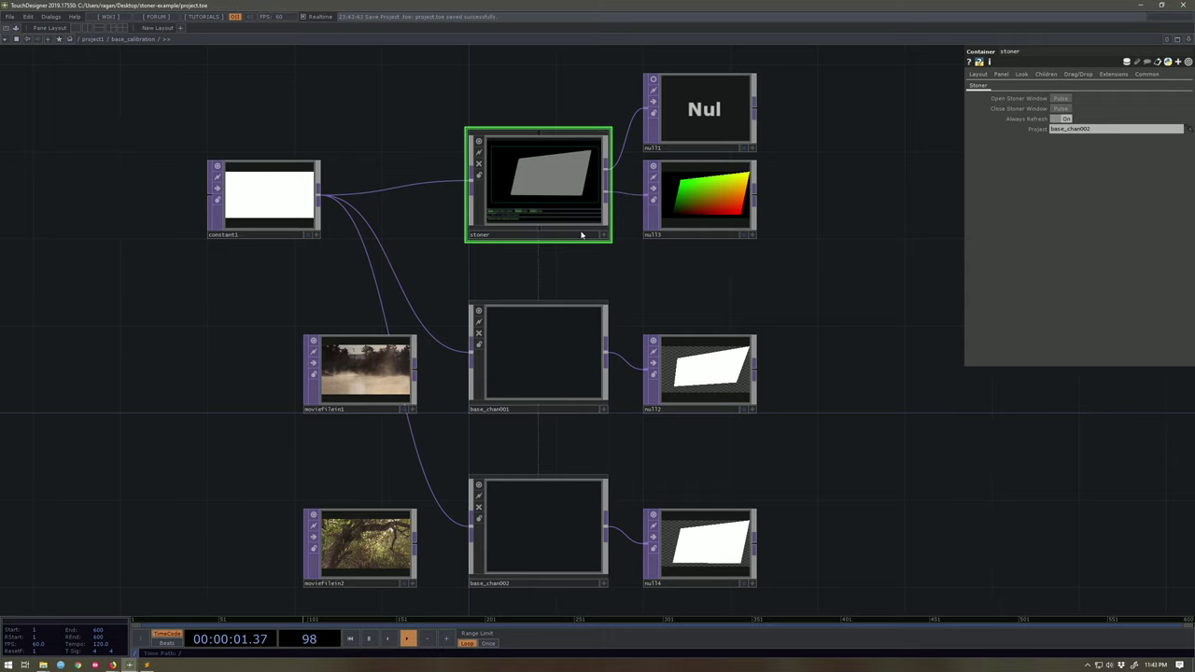
key("alt+Tab")
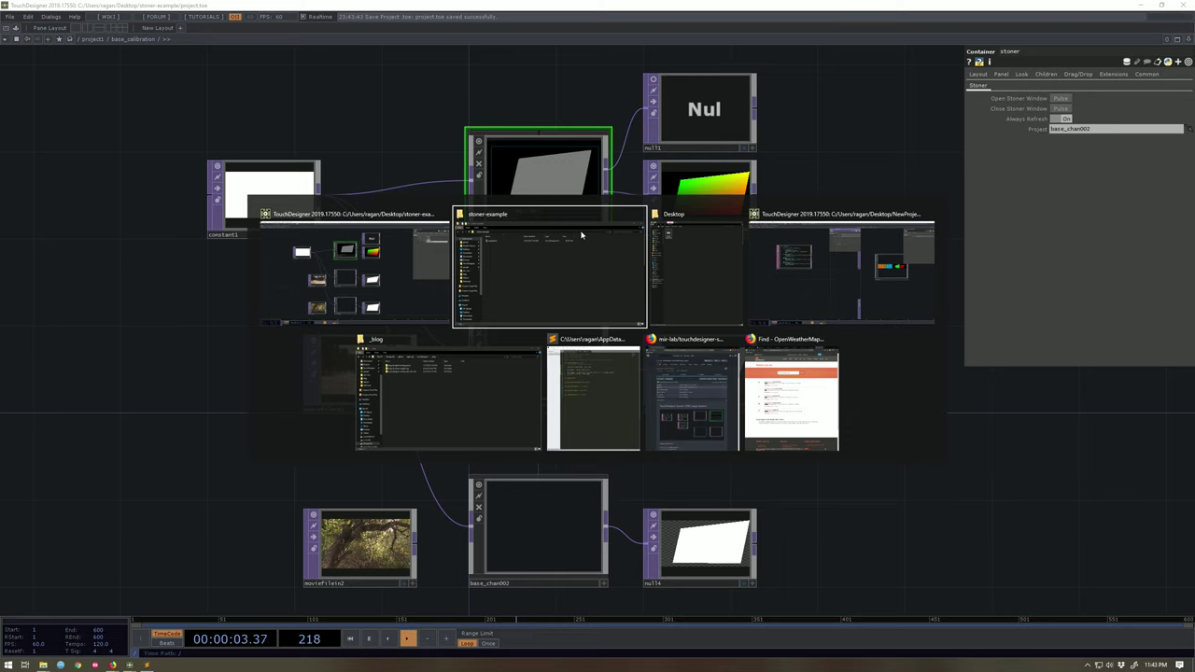
left_click(581, 234)
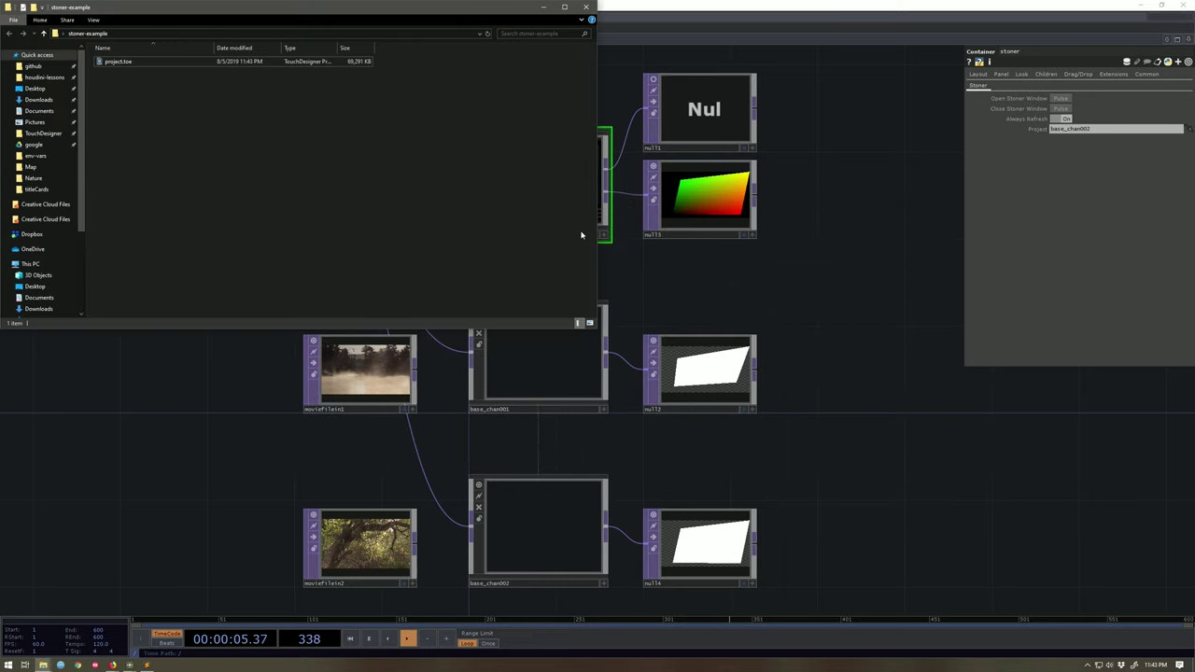
left_click(355, 61)
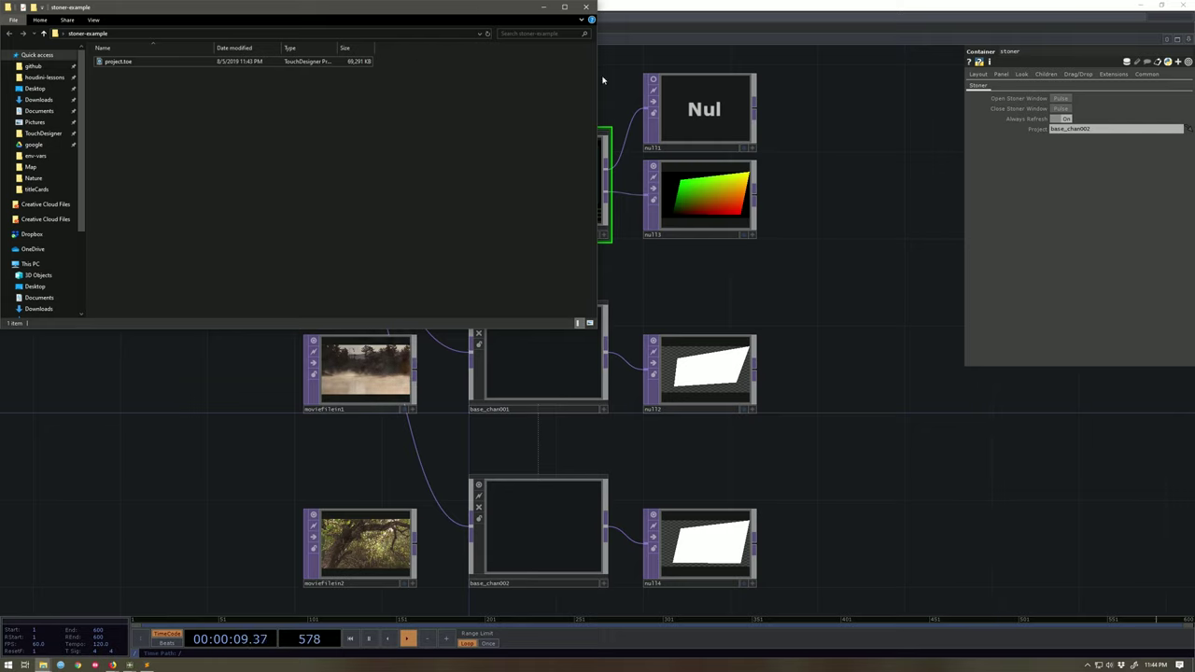
left_click(585, 7)
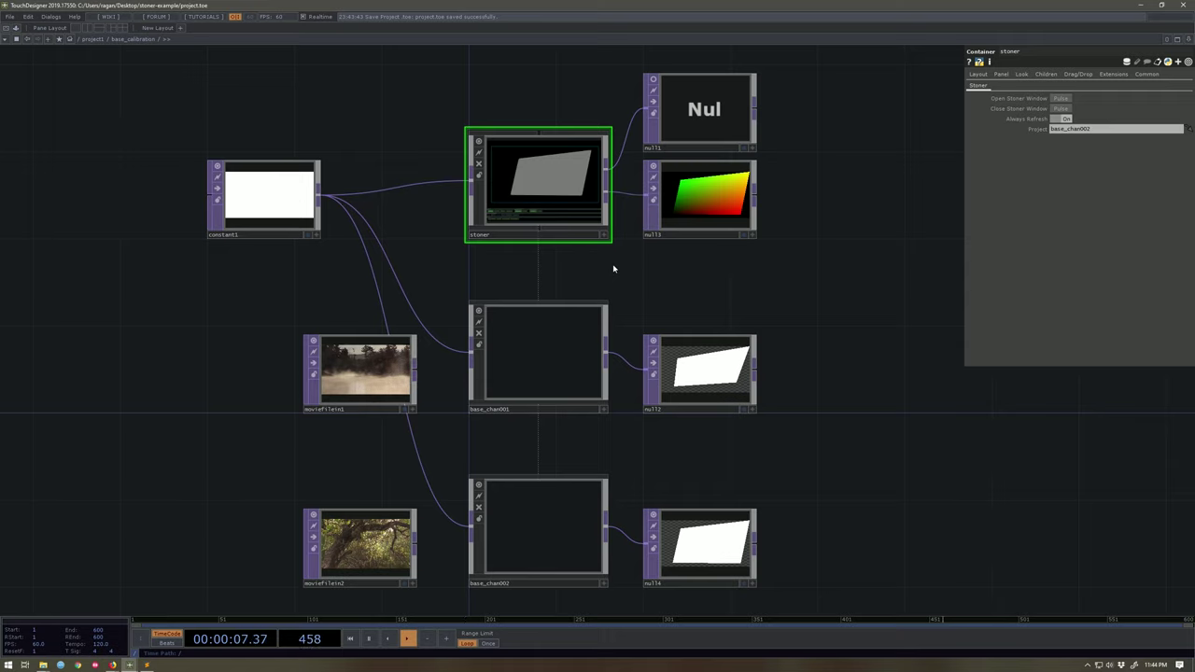
- Go up to project1 and save the base_calibration component as base_calibration.tox in the stoner-example folder
key("u")
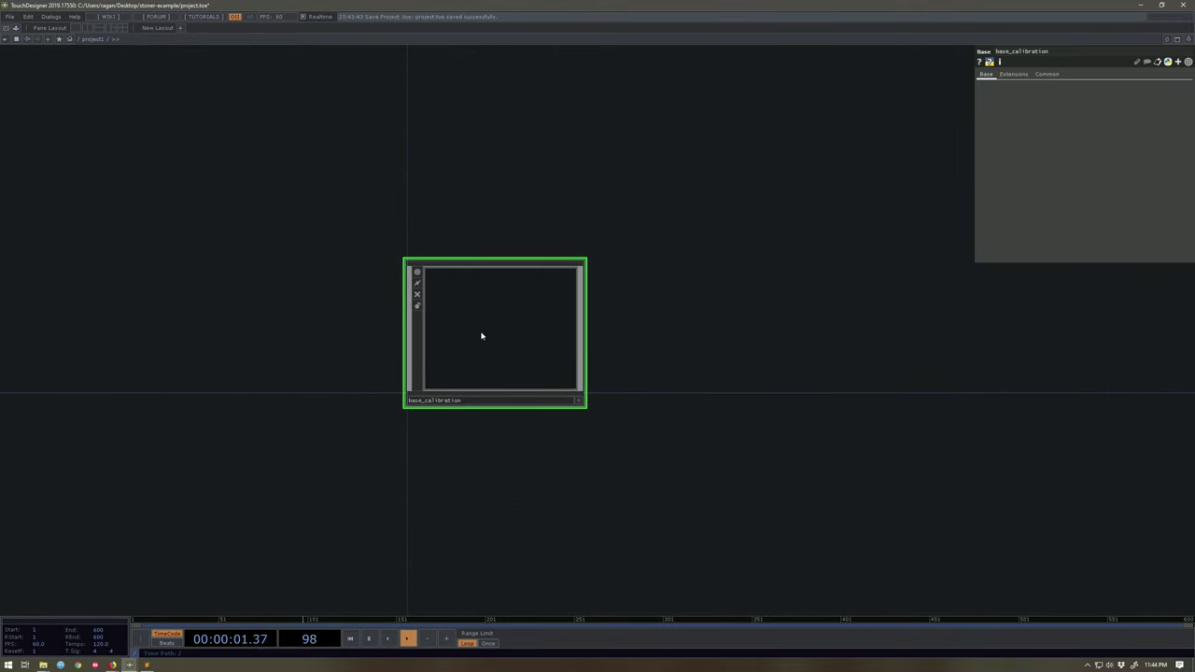
right_click(507, 299)
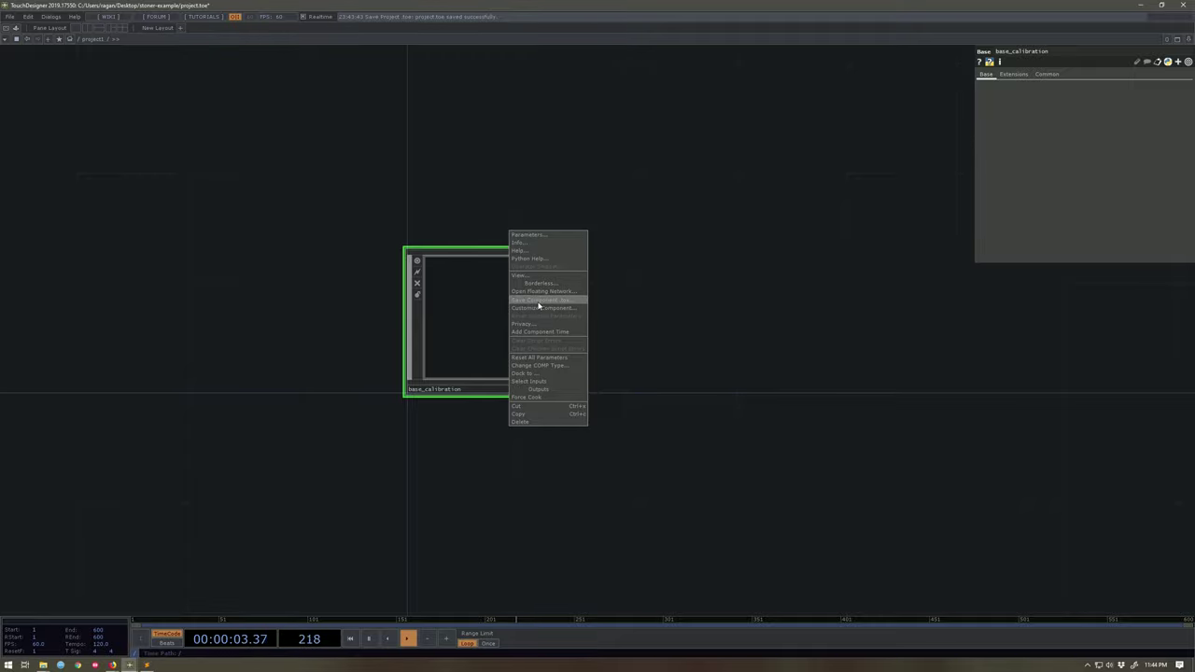
left_click(541, 301)
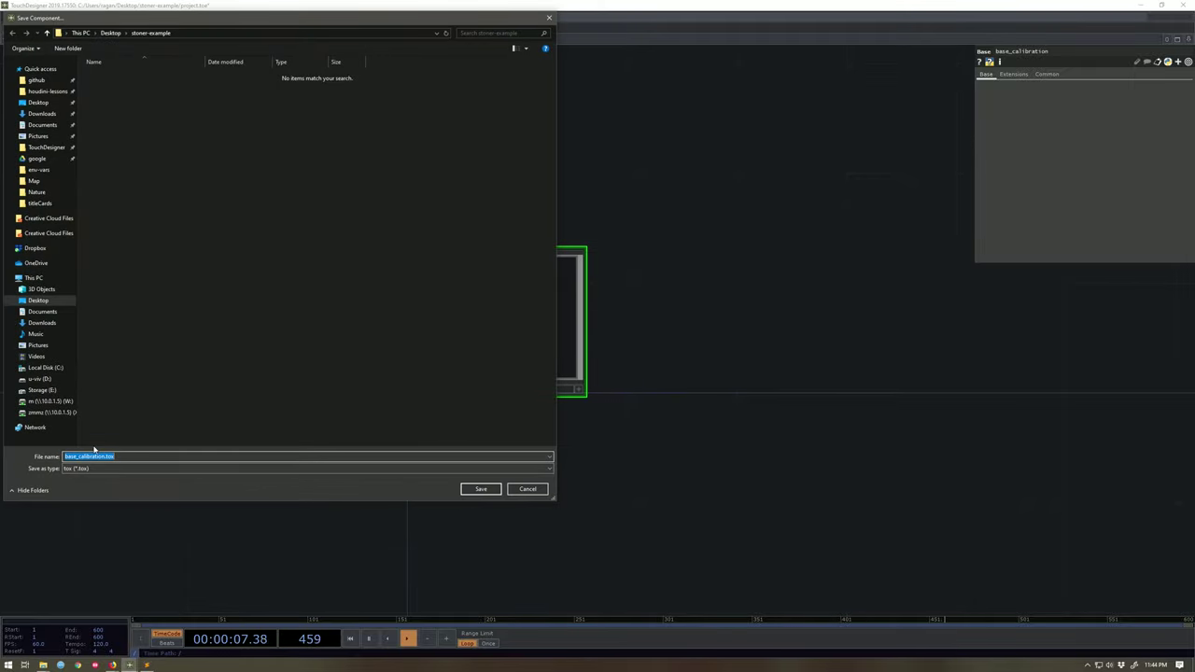
left_click(479, 490)
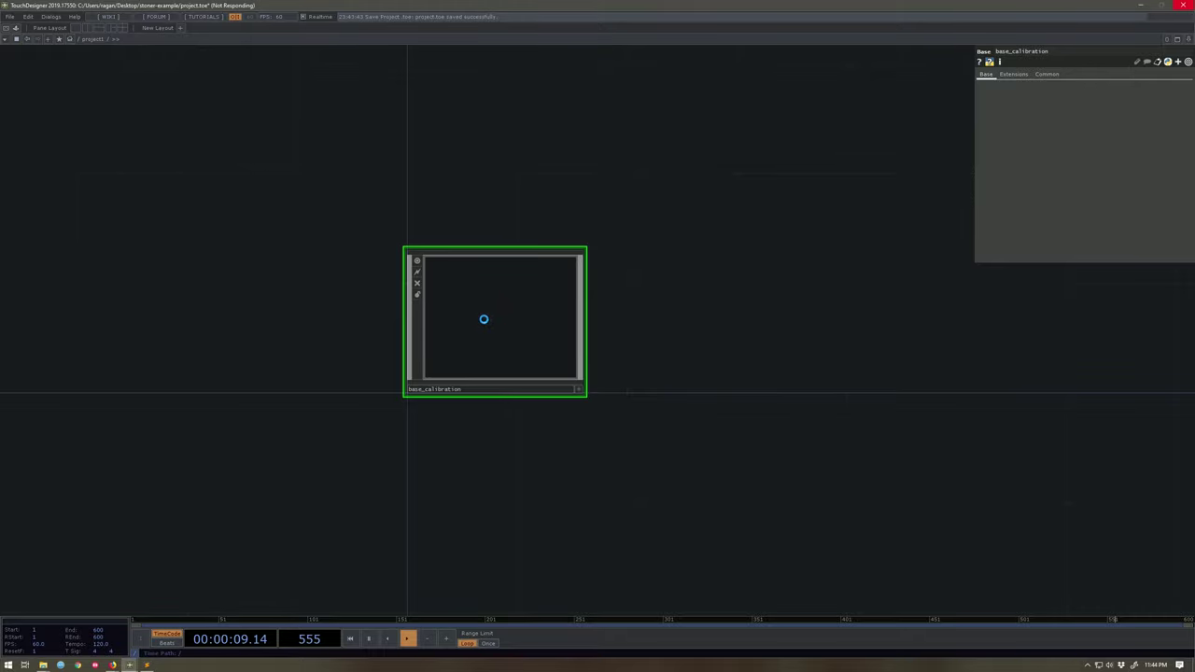
- Set the External .tox of base_calibration to base_calibration.tox and turn off Save Backup of External
scroll(484, 319, "up", 2)
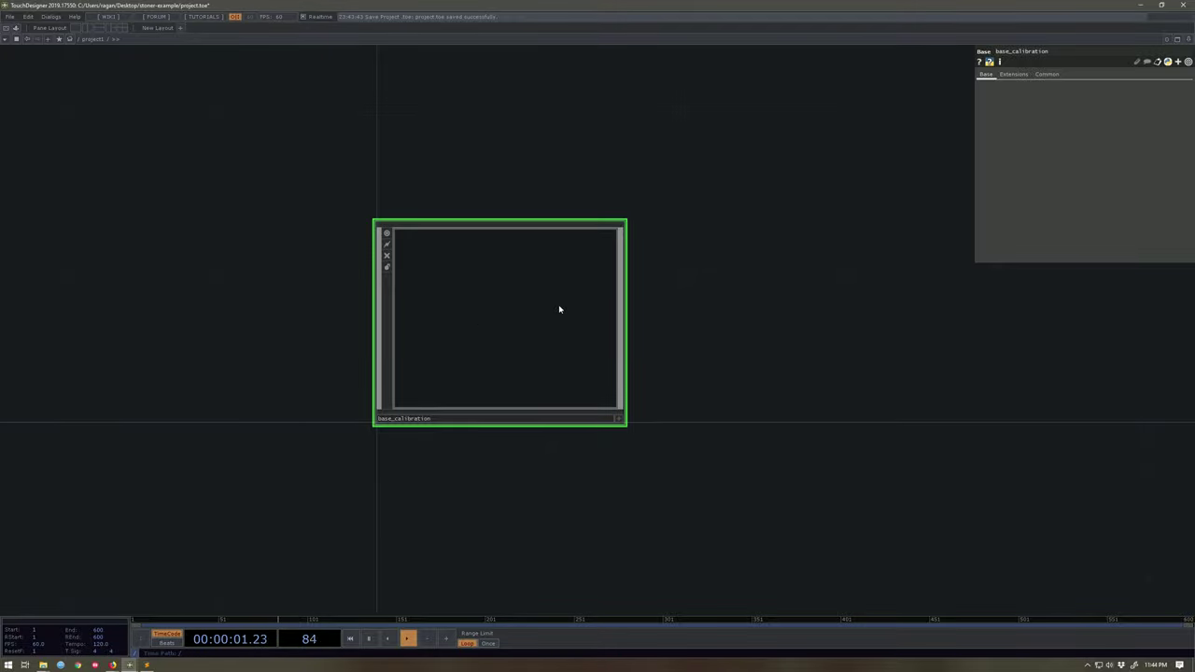
left_click(1048, 74)
left_click(1187, 195)
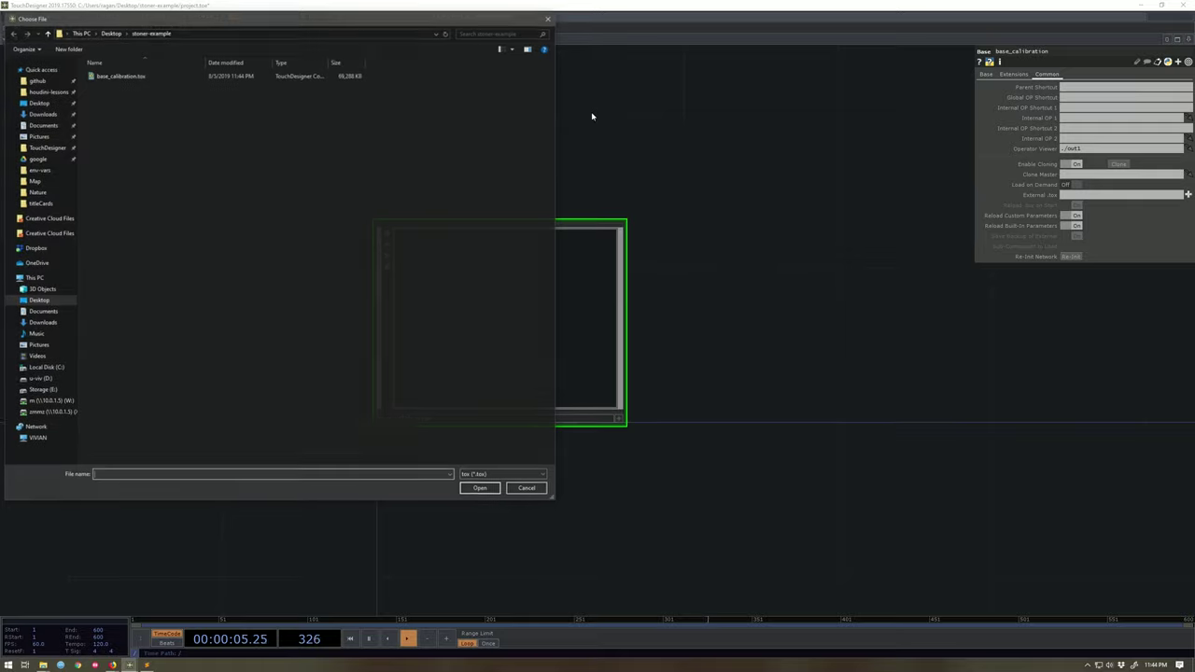
left_click(116, 76)
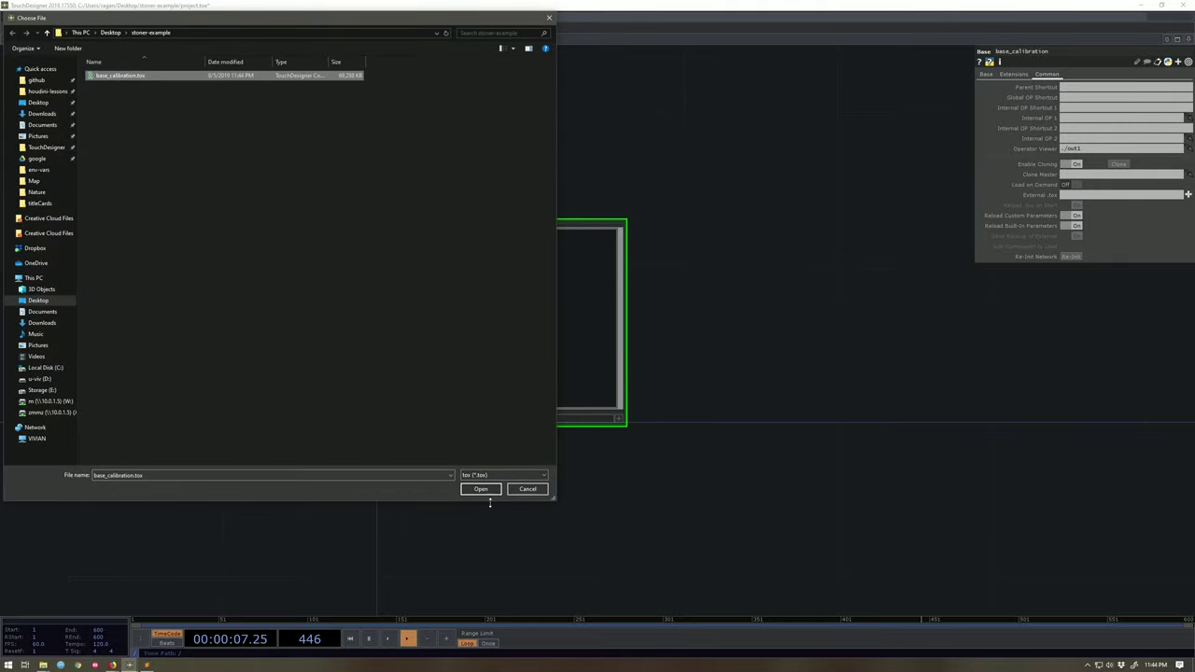
left_click(480, 489)
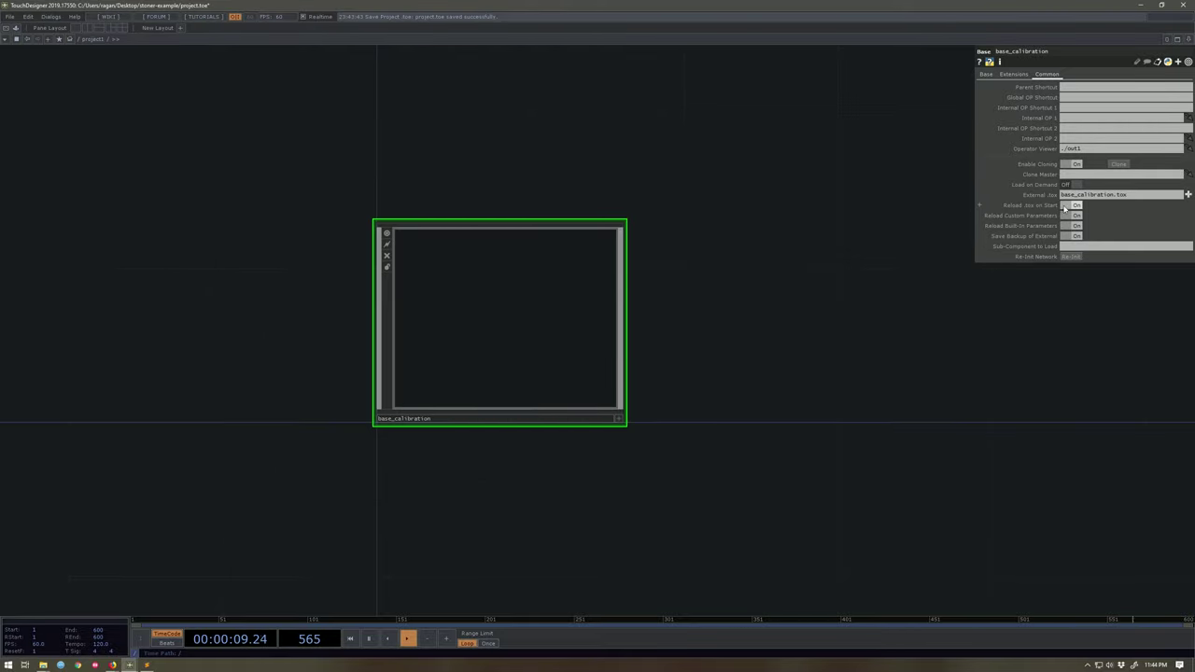
left_click(1075, 236)
key("alt+Tab")
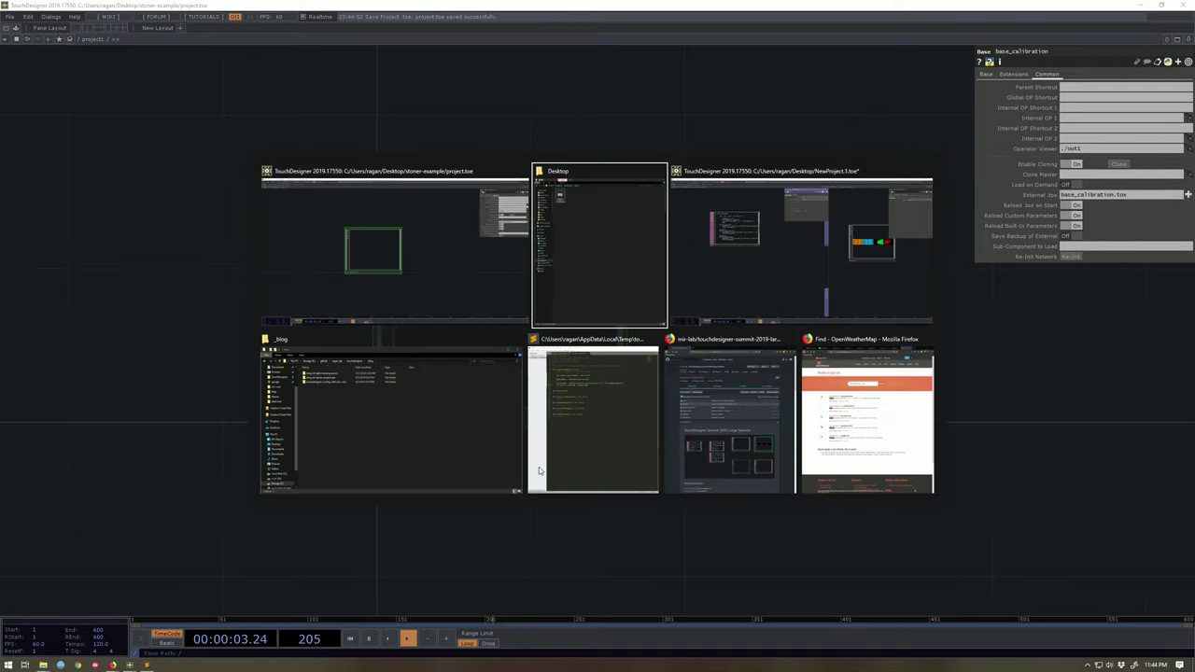
key("Tab")
key("Tab")
key("Tab")
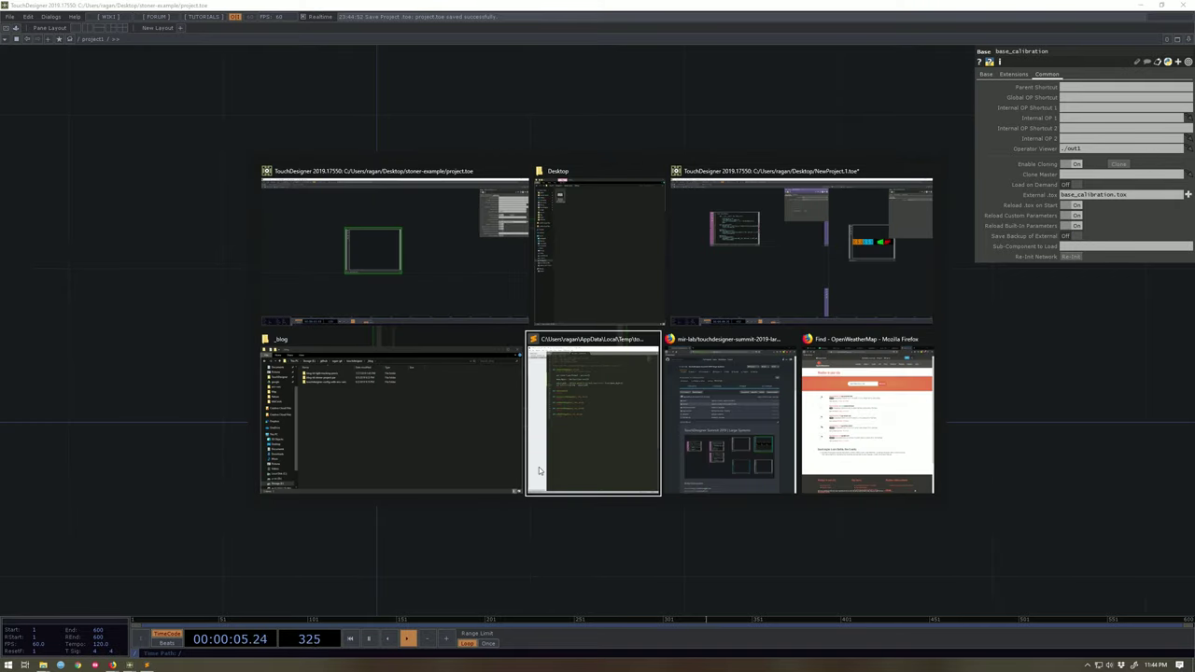
key("Tab")
key("Tab")
key("shift+Tab")
key("shift+Tab")
key("shift+Tab")
key("shift+Tab")
key("Escape")
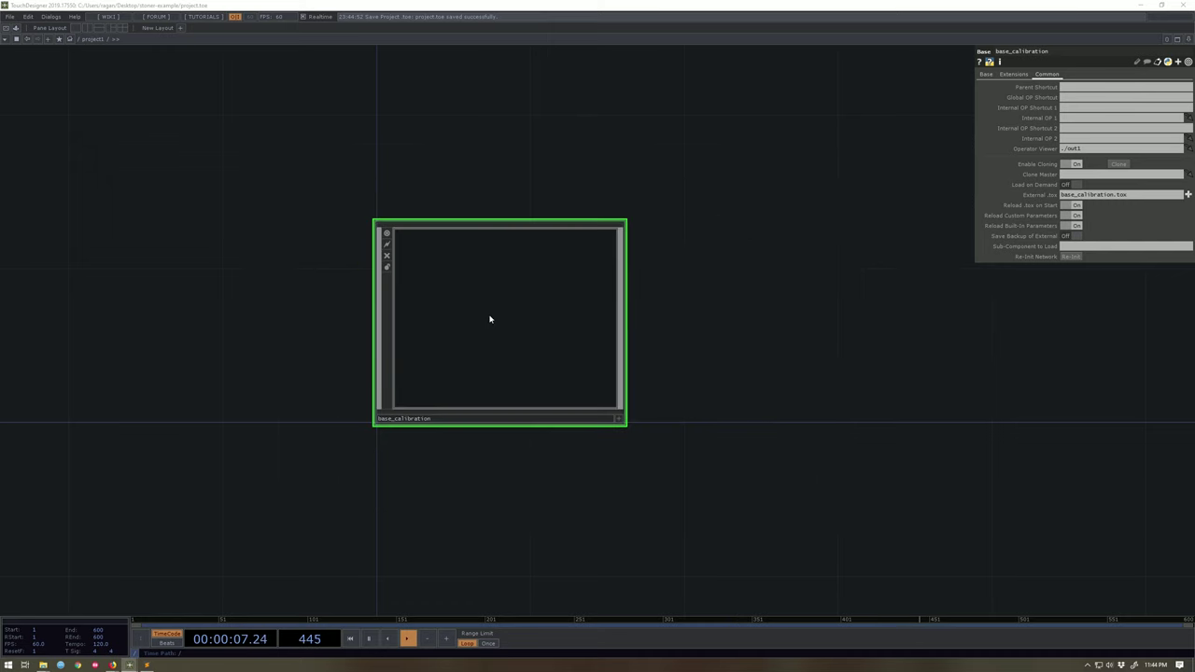
- Fit the project window to the right half of the desktop and open the stoner-example folder in the upper-left quarter
key("super+Right")
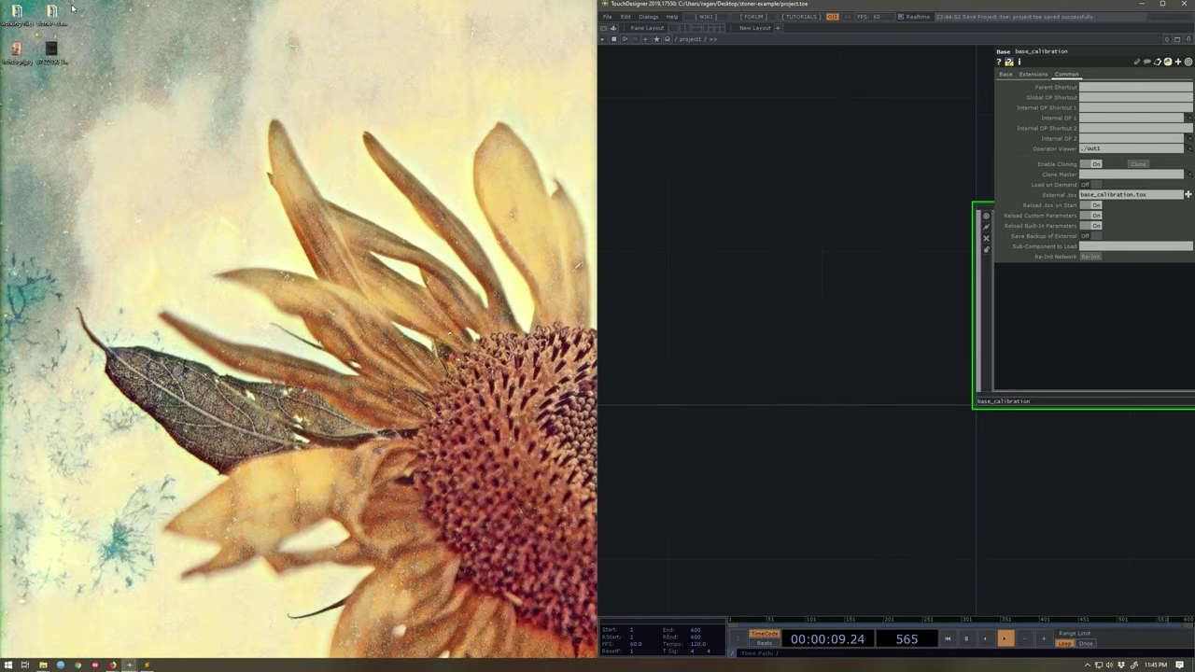
double_click(62, 11)
key("super+Left")
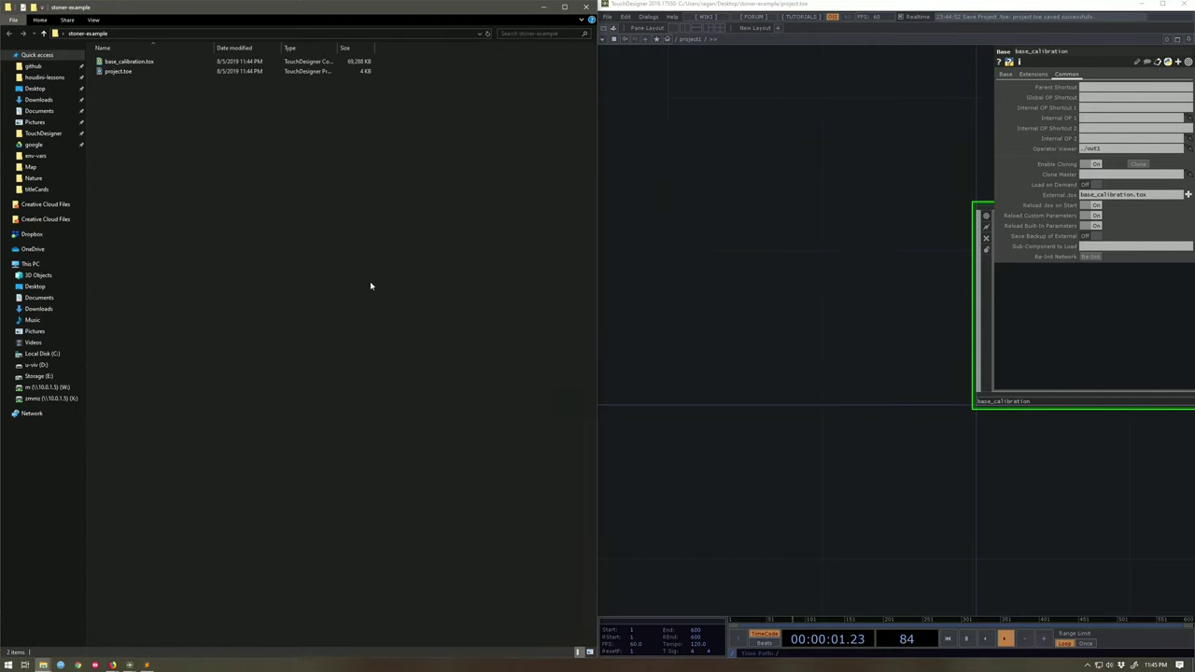
key("super+Up")
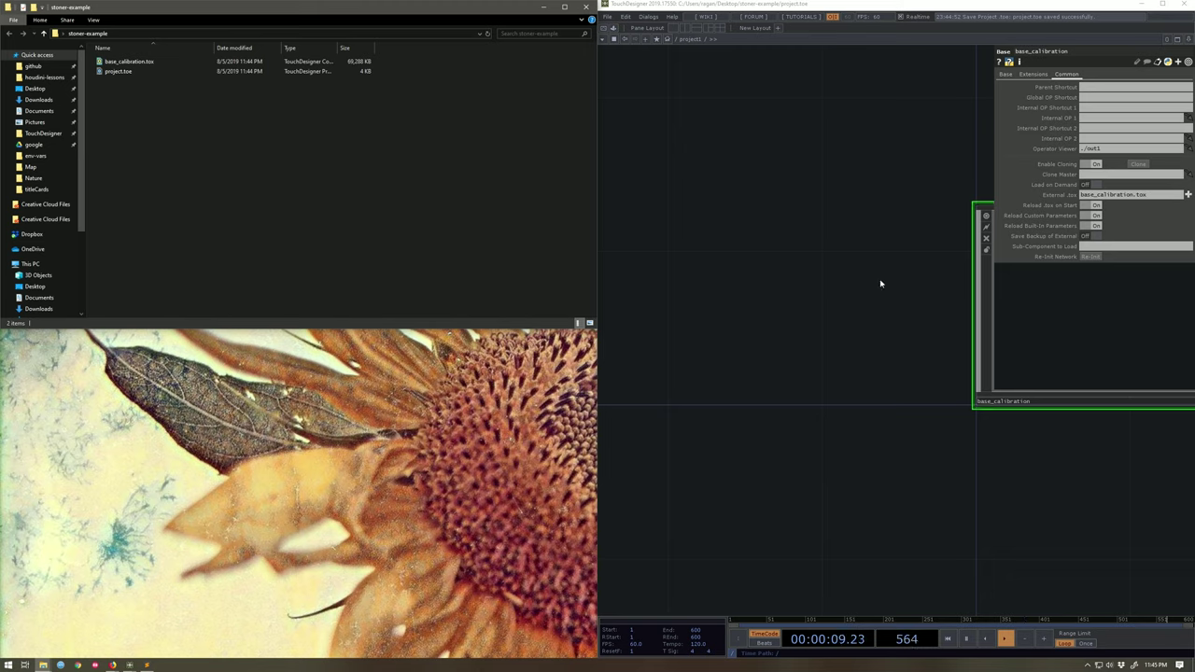
- Create a folder named backup-calibration inside the stoner-example folder
left_click(224, 62)
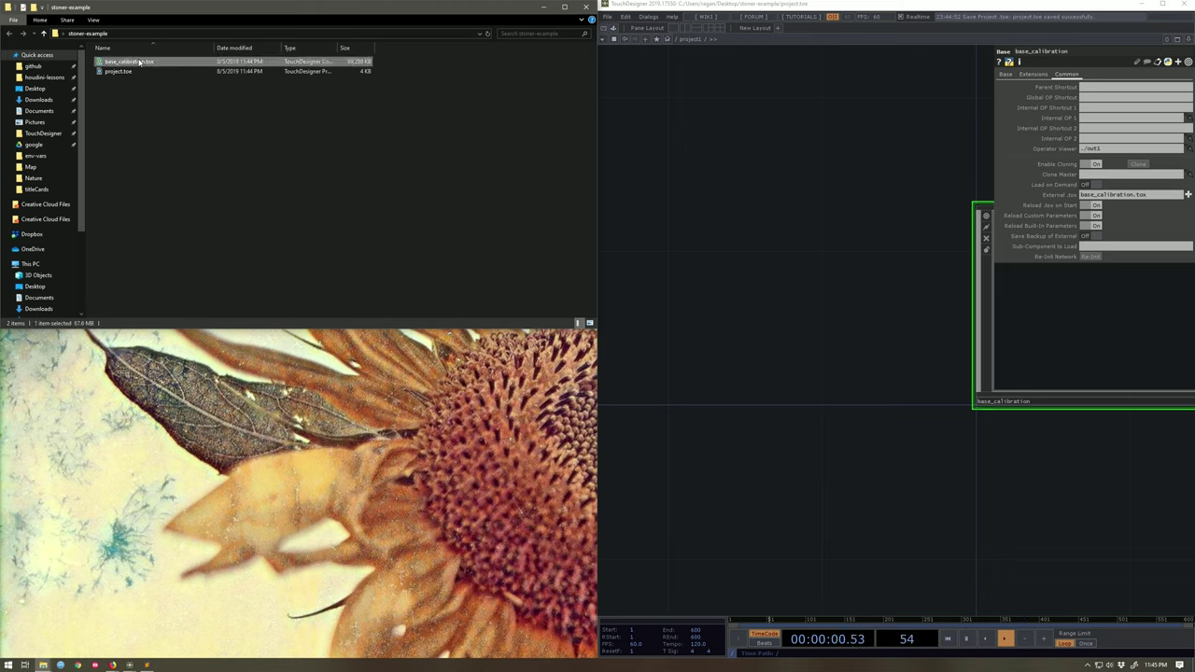
right_click(158, 160)
mouse_move(140, 311)
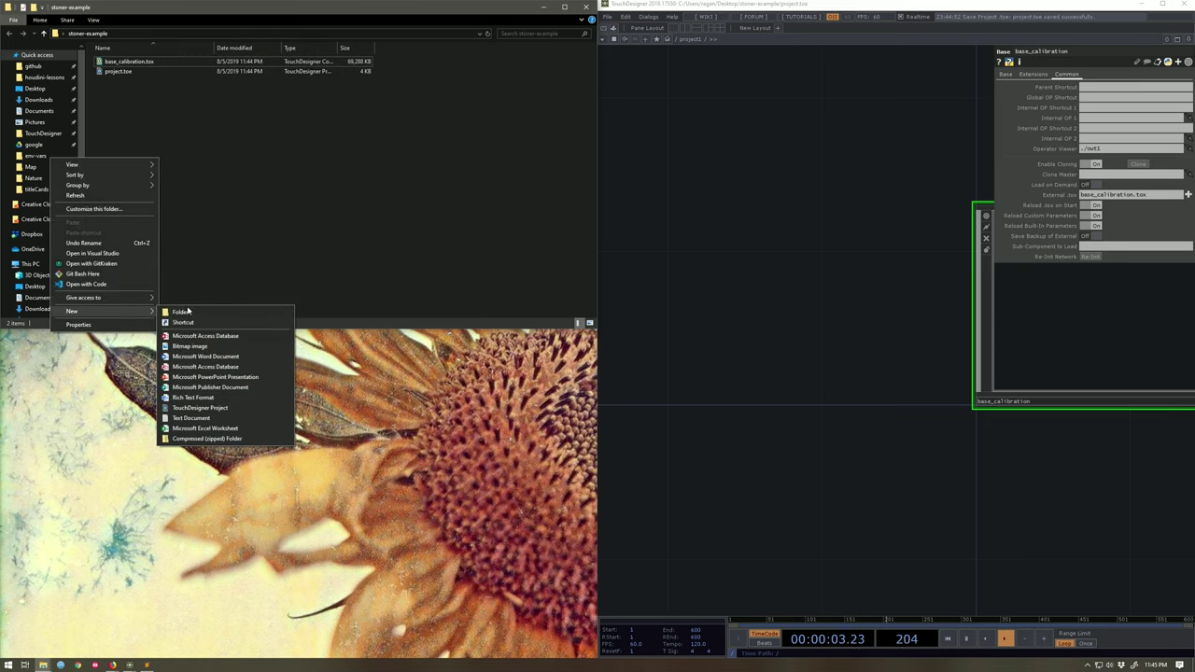
left_click(187, 311)
type("back")
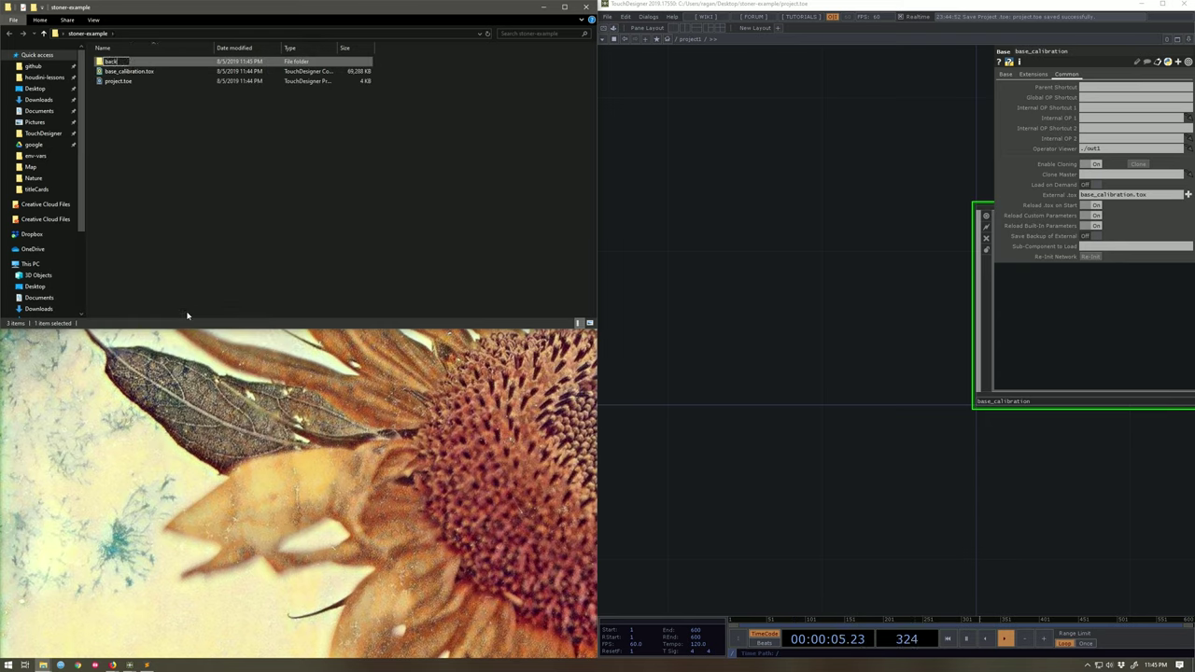
type("up-calibration")
key("Return")
- Copy base_calibration.tox into the backup-calibration folder and return to the stoner-example folder
left_click(135, 72)
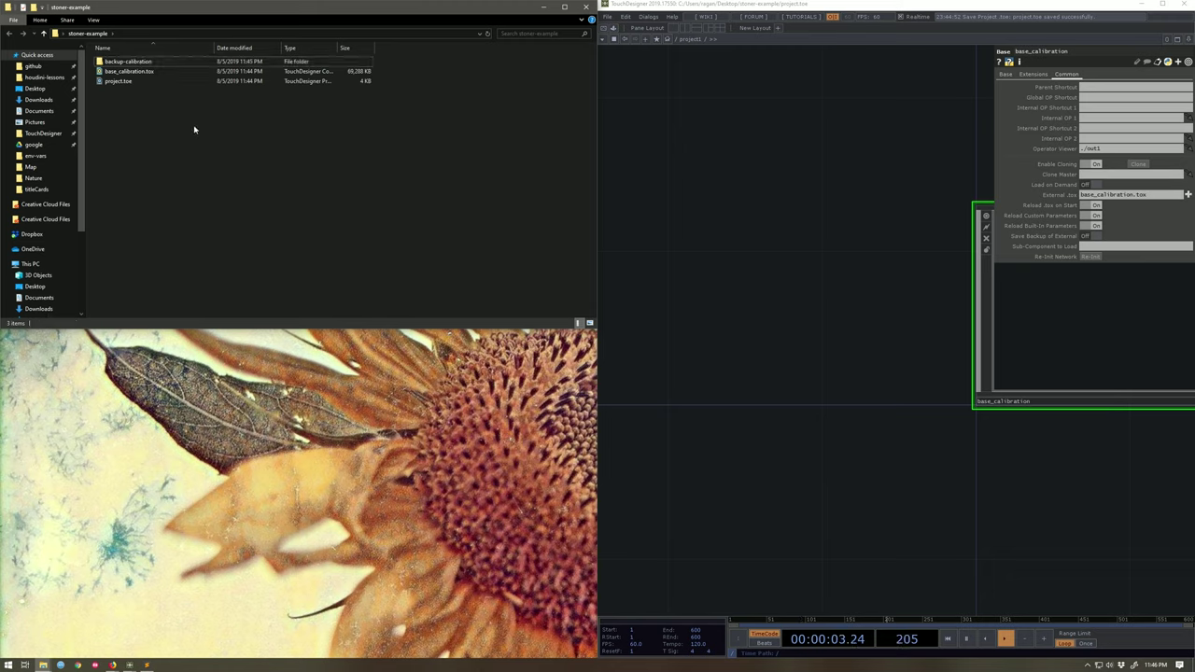
double_click(128, 61)
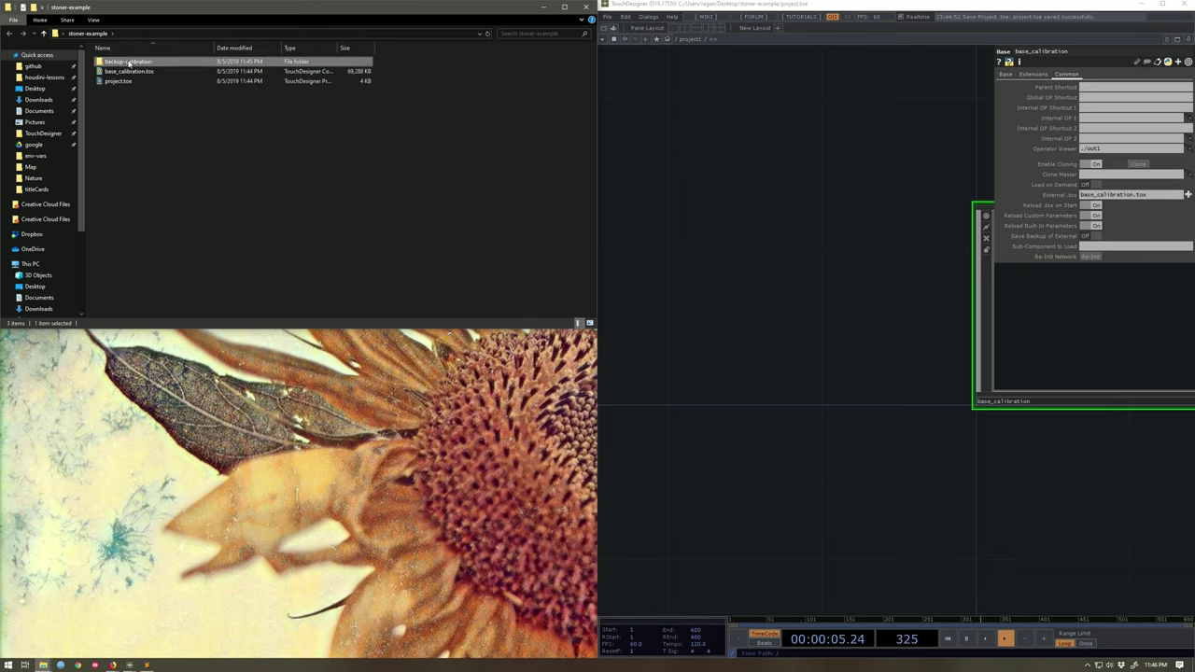
key("ctrl+v")
left_click(42, 34)
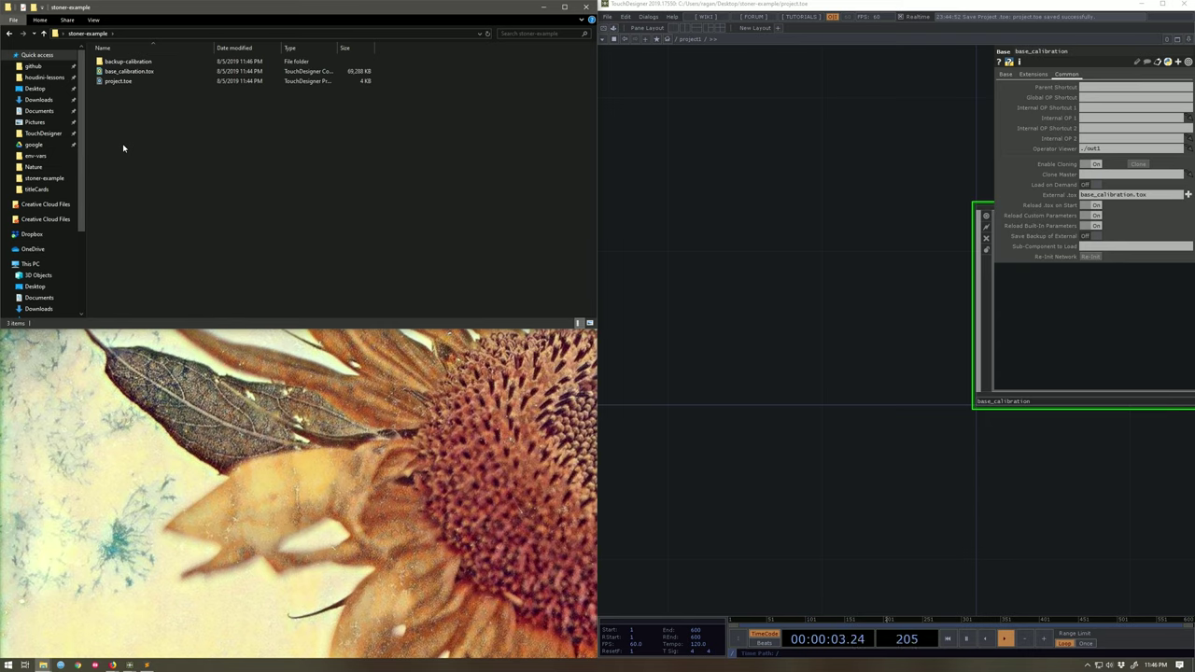
- Switch back to TouchDesigner, maximize the project window, and enter base_calibration
left_click_drag(596, 106, 408, 113)
double_click(858, 6)
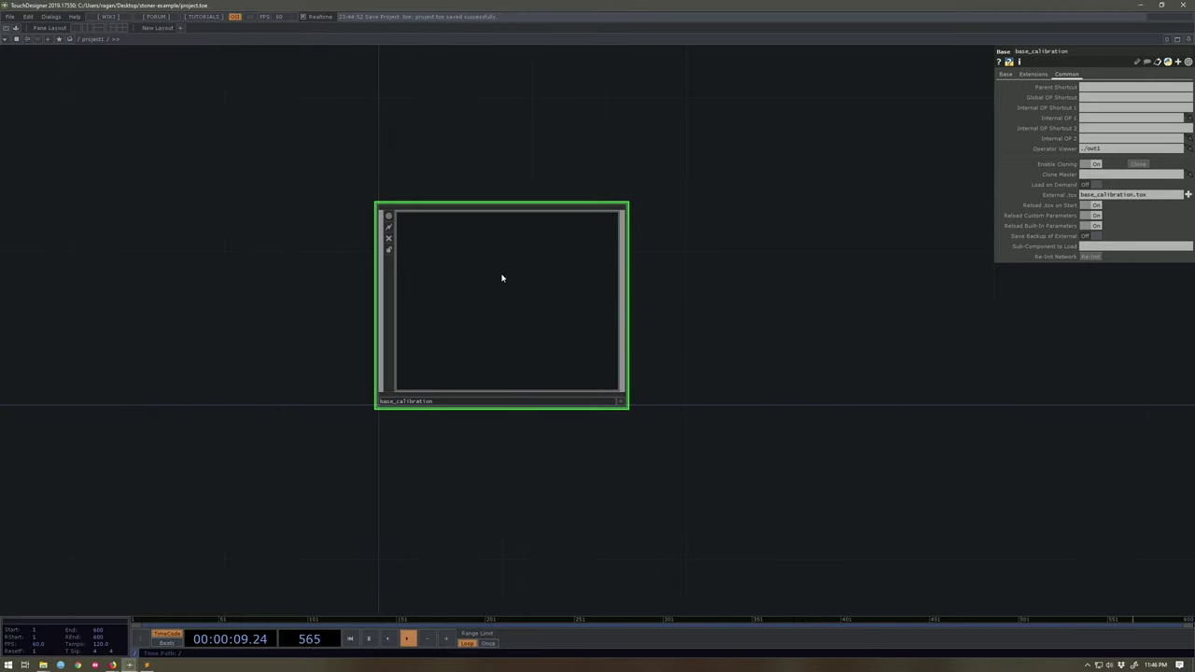
double_click(500, 271)
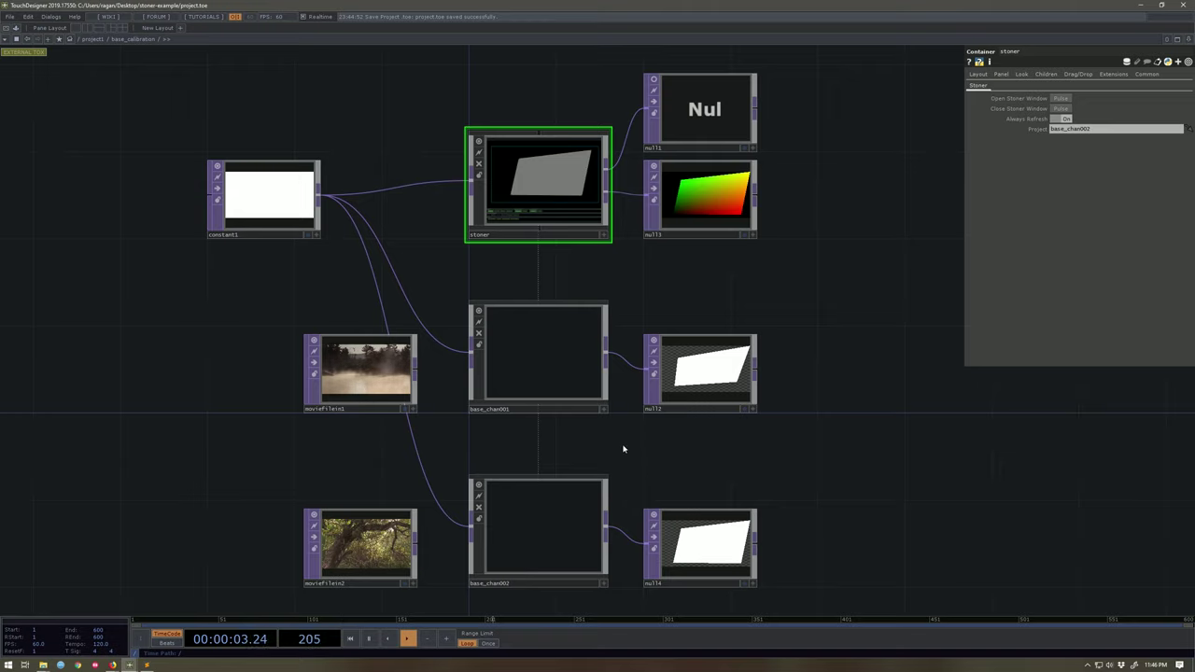
- Connect moviefilein1 to base_chan001 and moviefilein2 to base_chan002, checking the operator info of both channels
middle_click(559, 379)
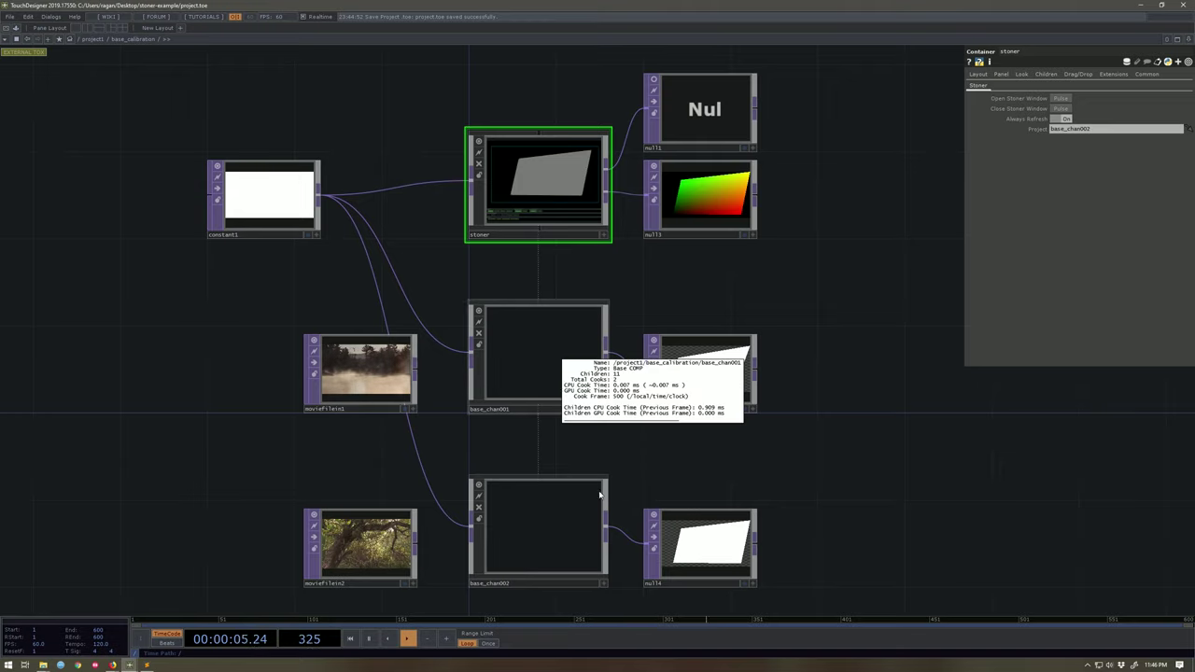
left_click_drag(415, 372, 471, 352)
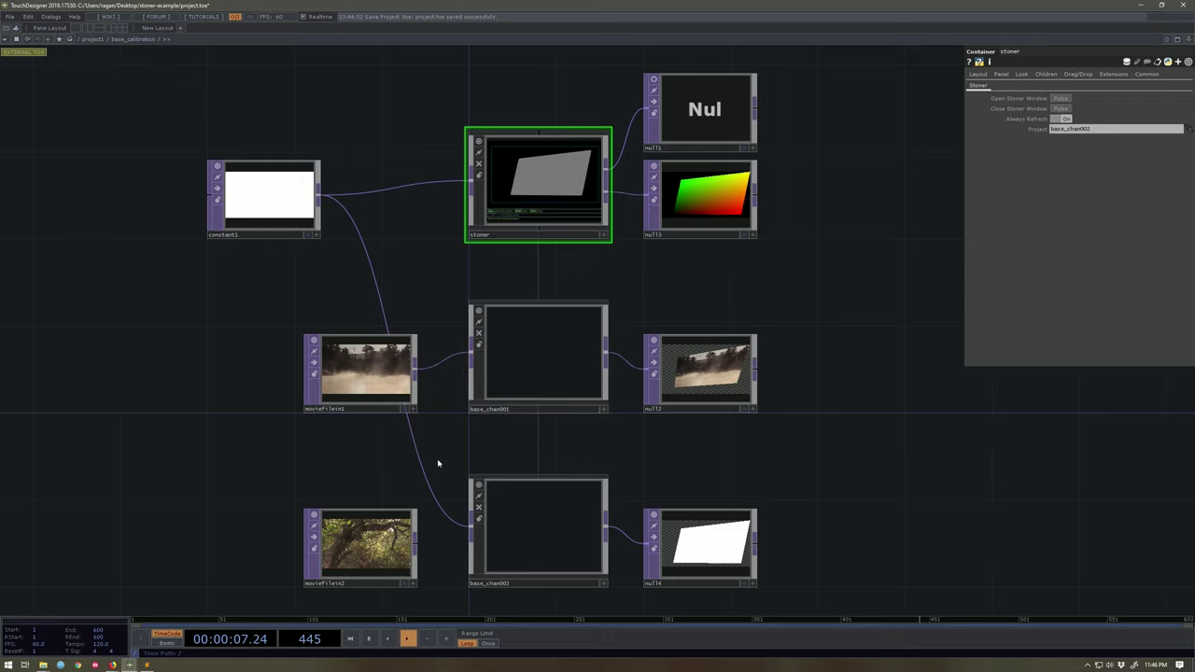
middle_click(512, 517)
left_click_drag(420, 545, 474, 523)
middle_click(537, 531)
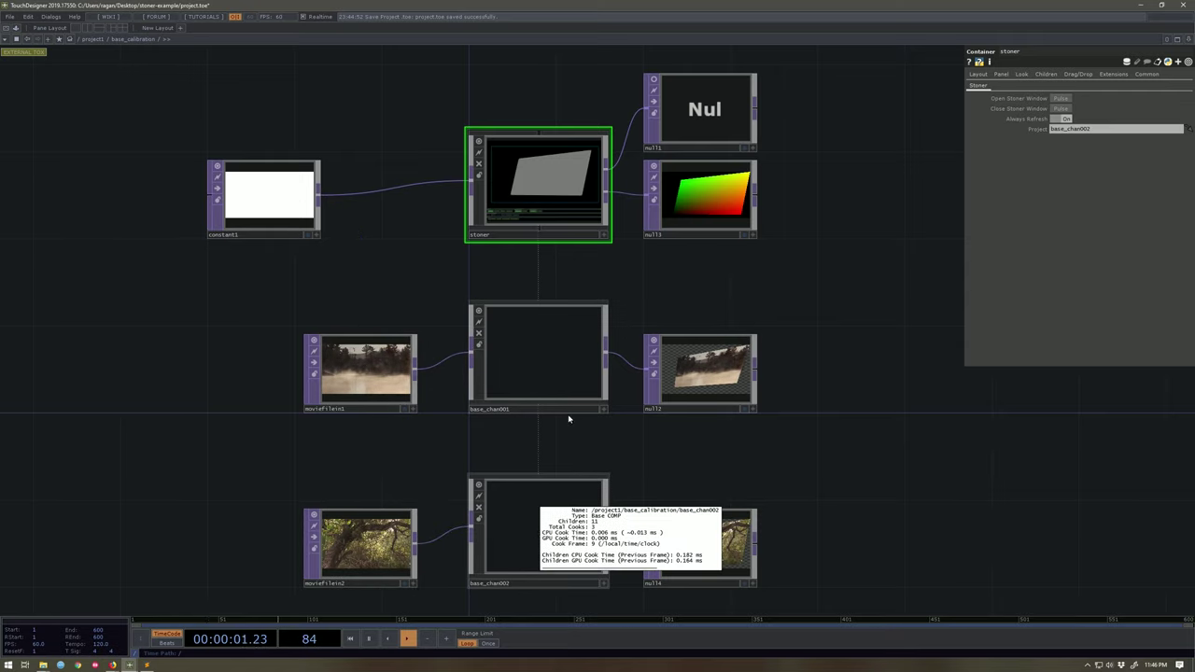
middle_click(576, 362)
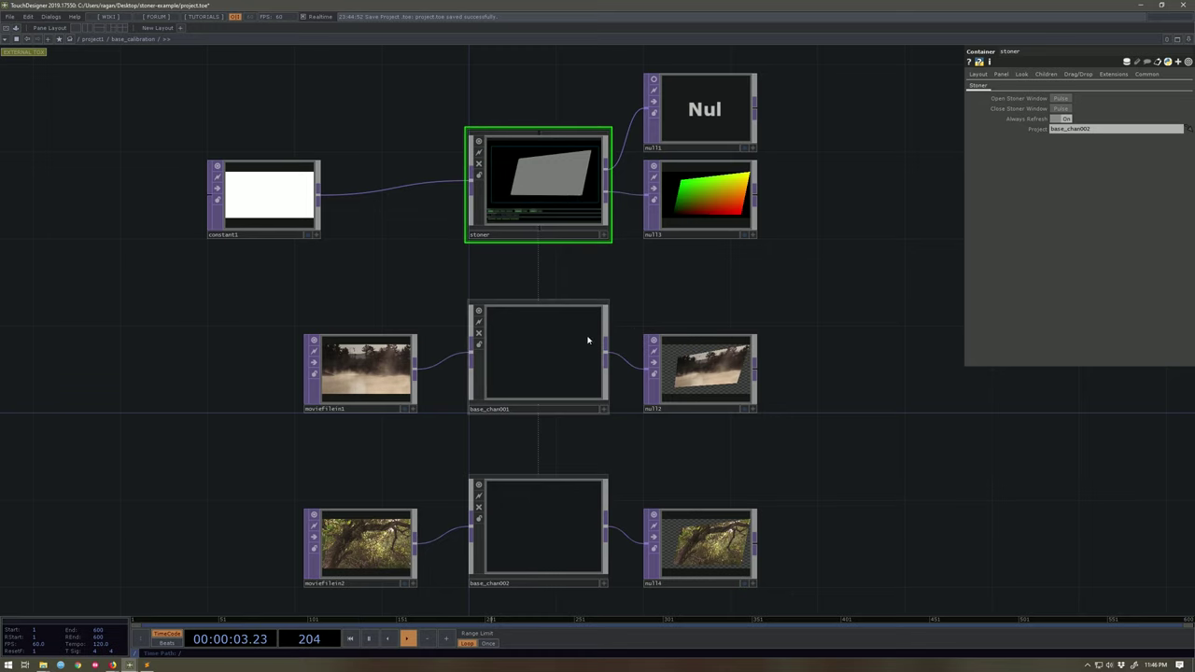